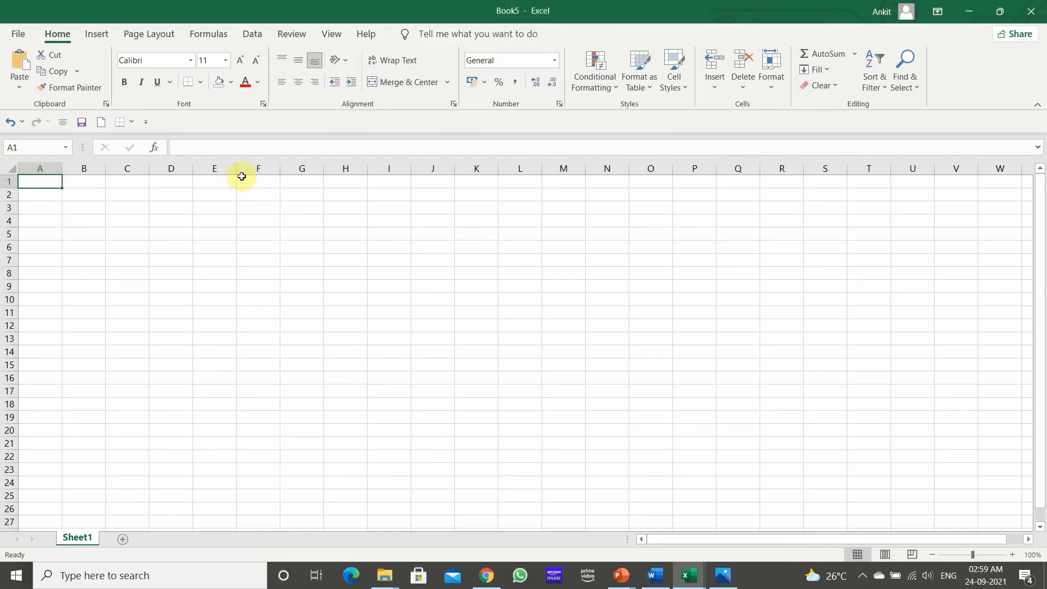
# Step: Add two new blank worksheets after the existing sheet in the workbook
pyautogui.click(54, 165)
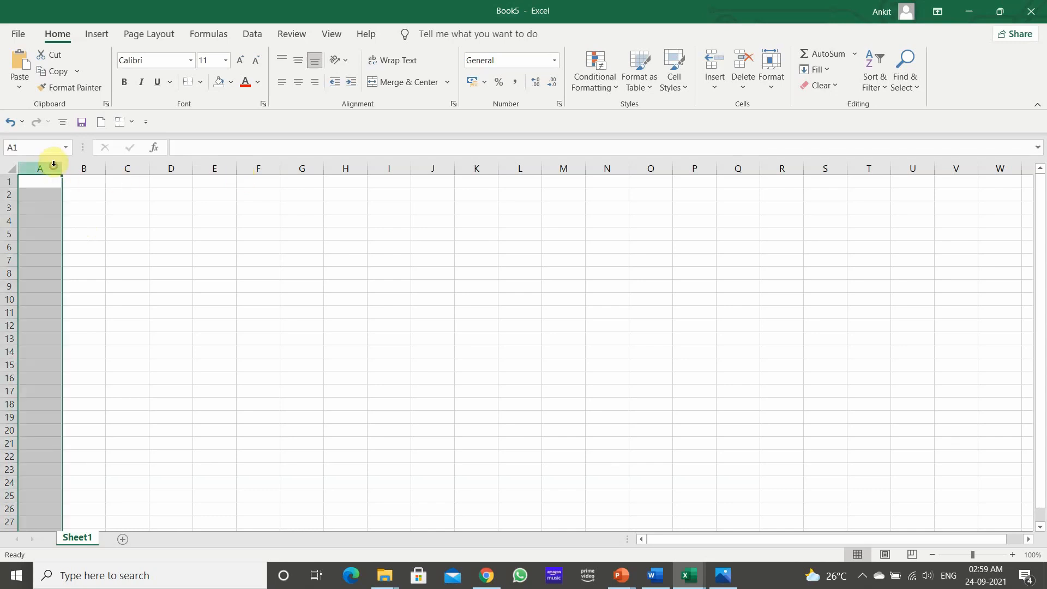
pyautogui.click(11, 183)
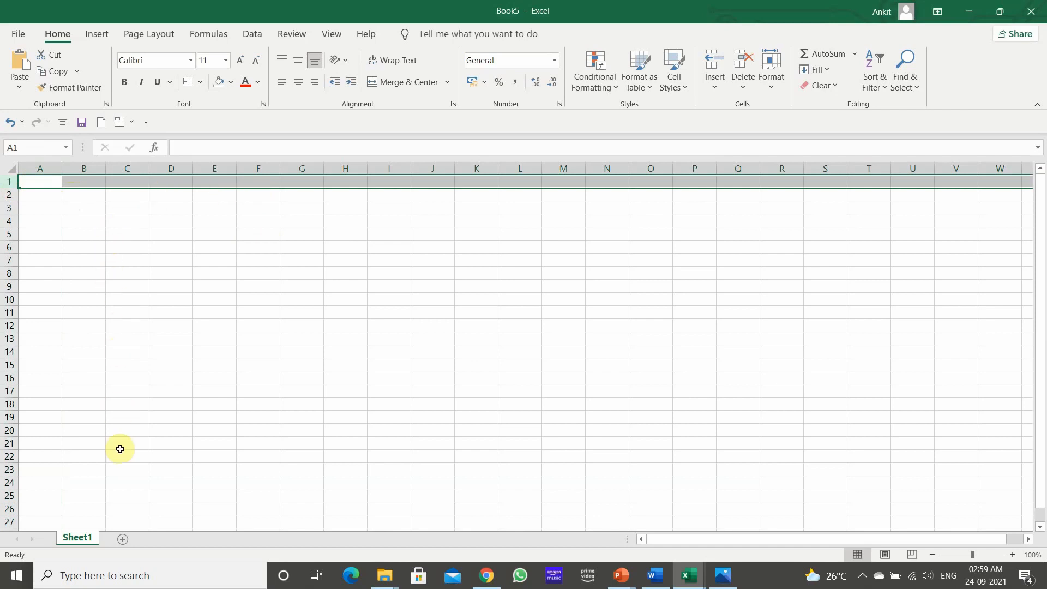
pyautogui.click(123, 539)
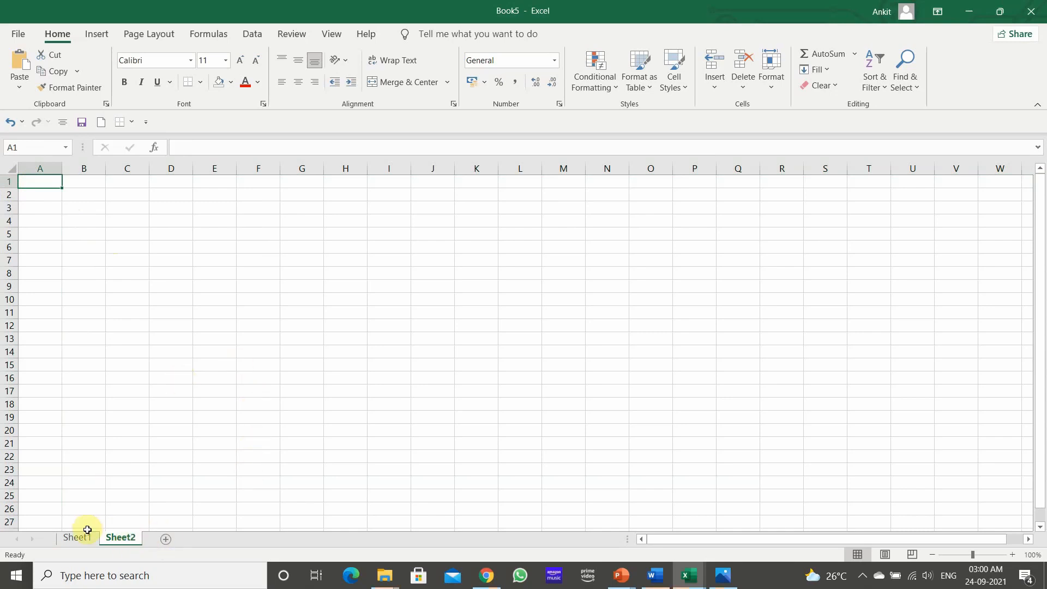
pyautogui.click(166, 540)
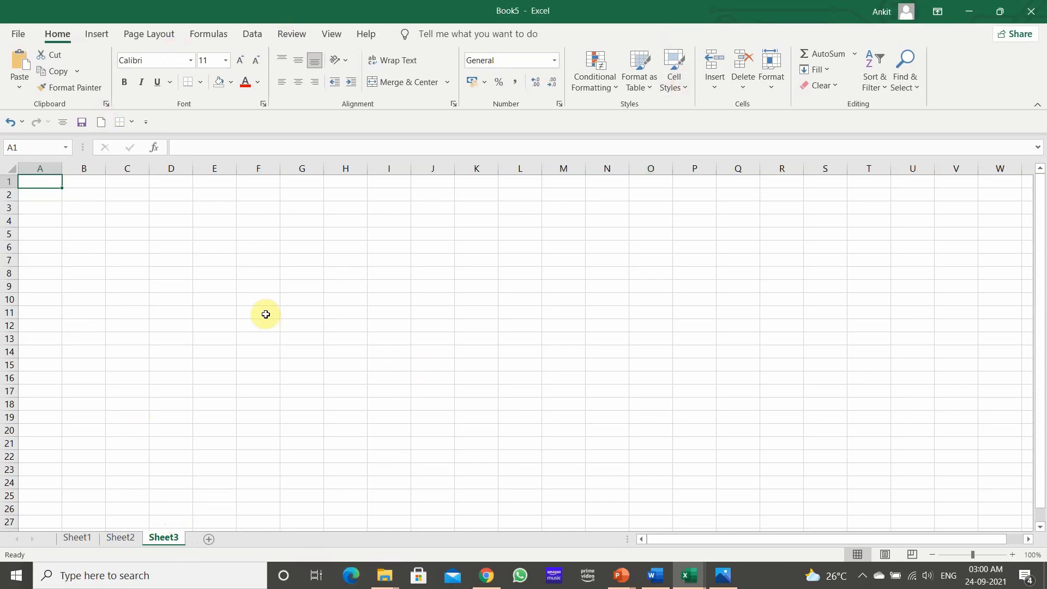
# Step: Save the workbook as Excel_Start in the OneDrive Desktop folder, in Excel Workbook format
pyautogui.click(17, 36)
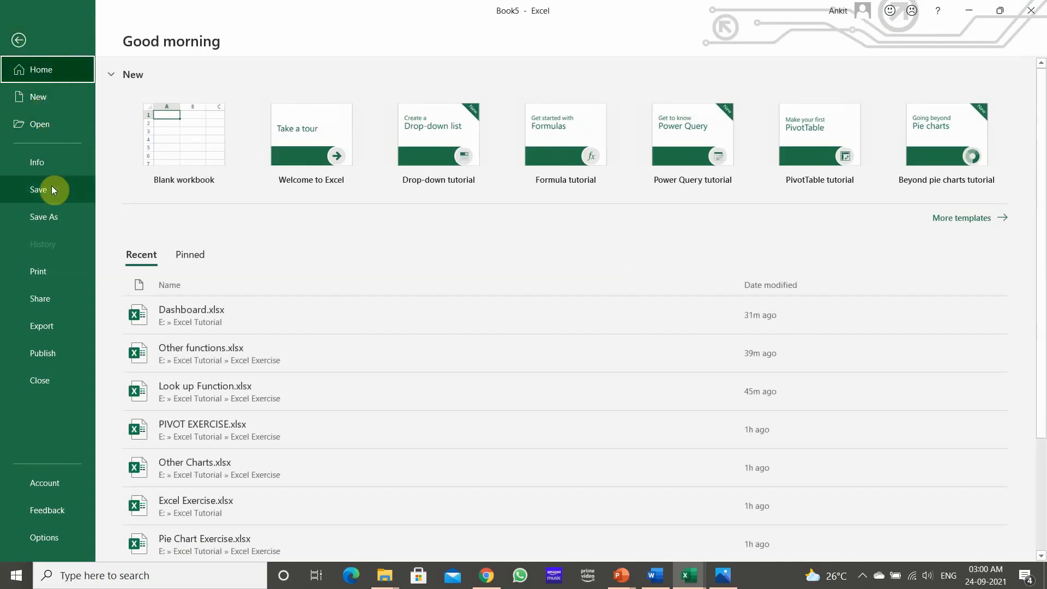
pyautogui.click(56, 215)
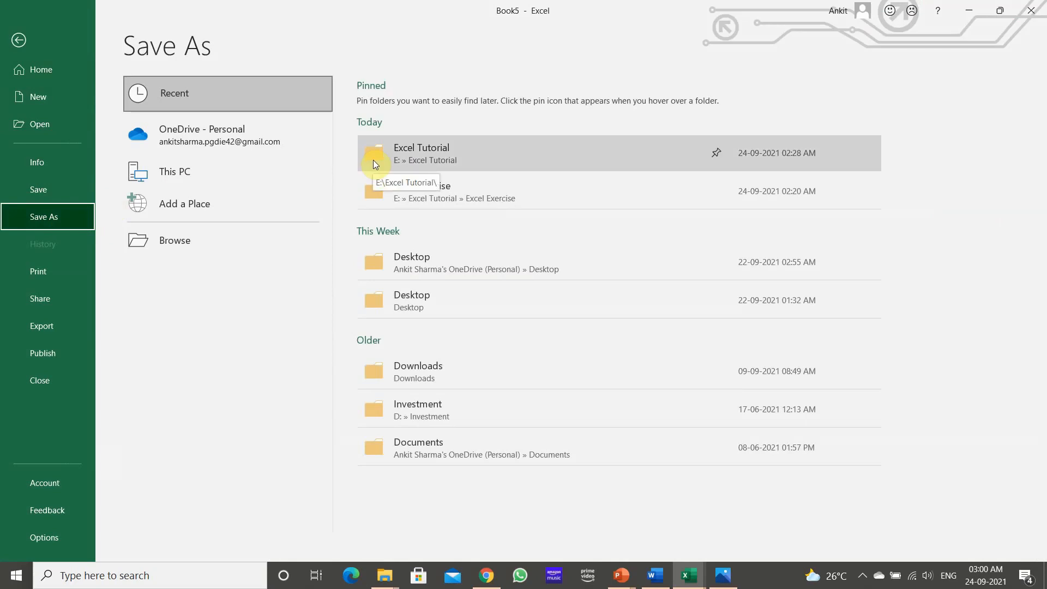
pyautogui.click(417, 299)
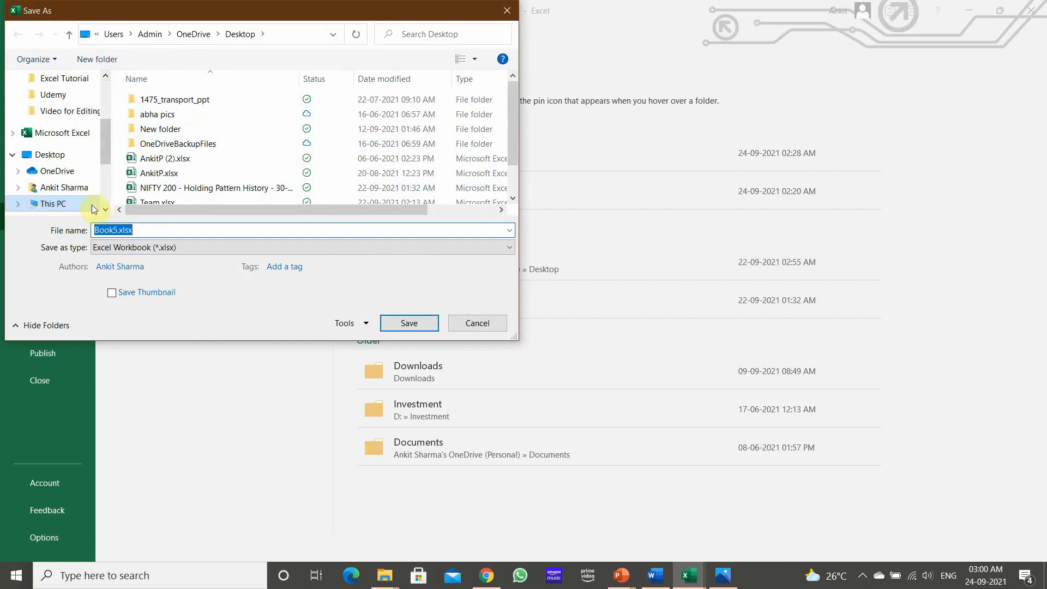
pyautogui.click(140, 230)
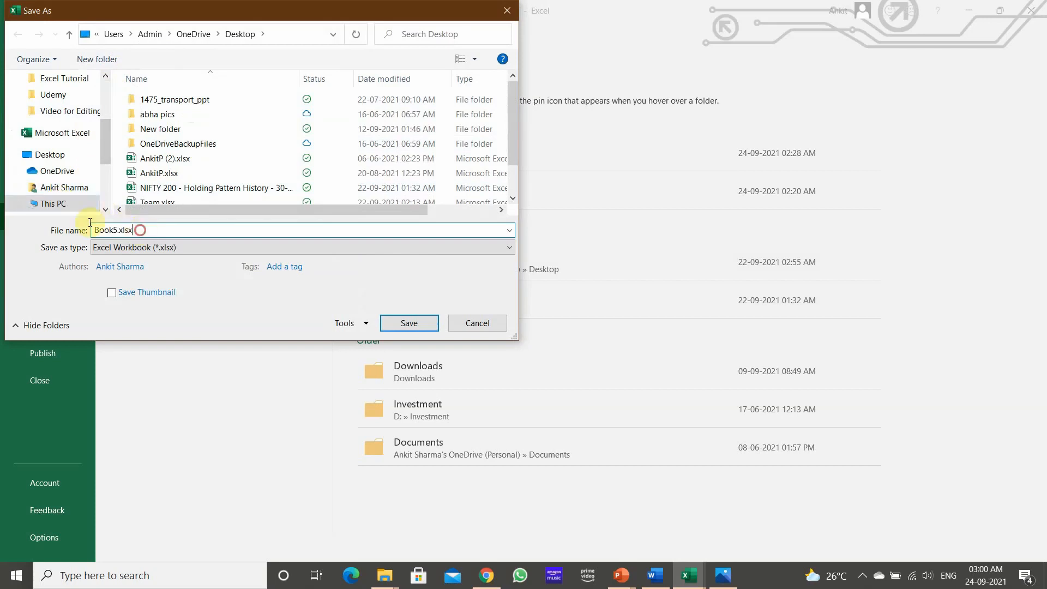
pyautogui.hotkey('ctrl', 'a')
pyautogui.write('E')
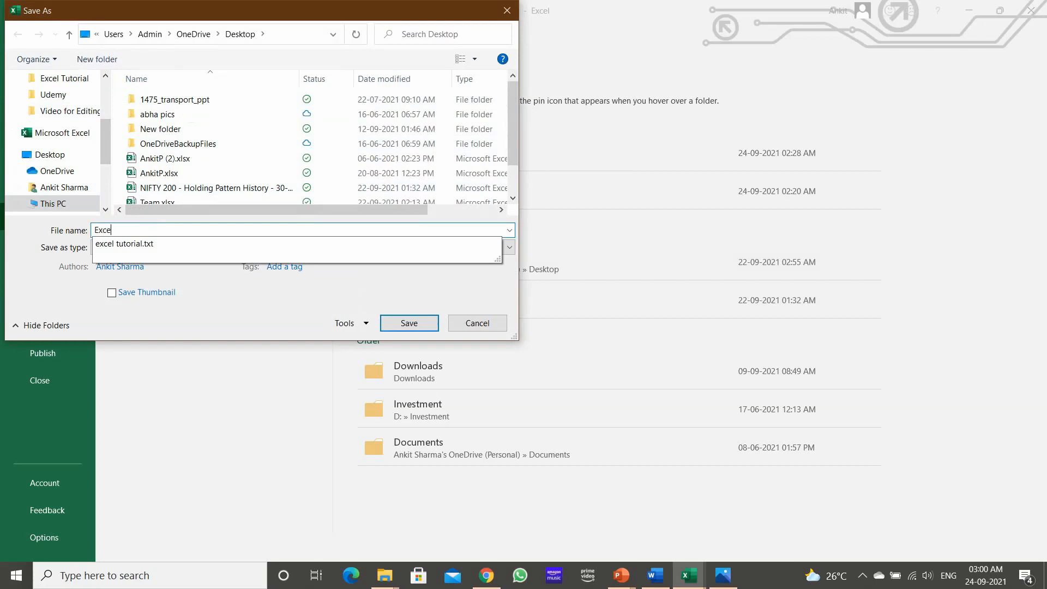
pyautogui.write('xcel_Start')
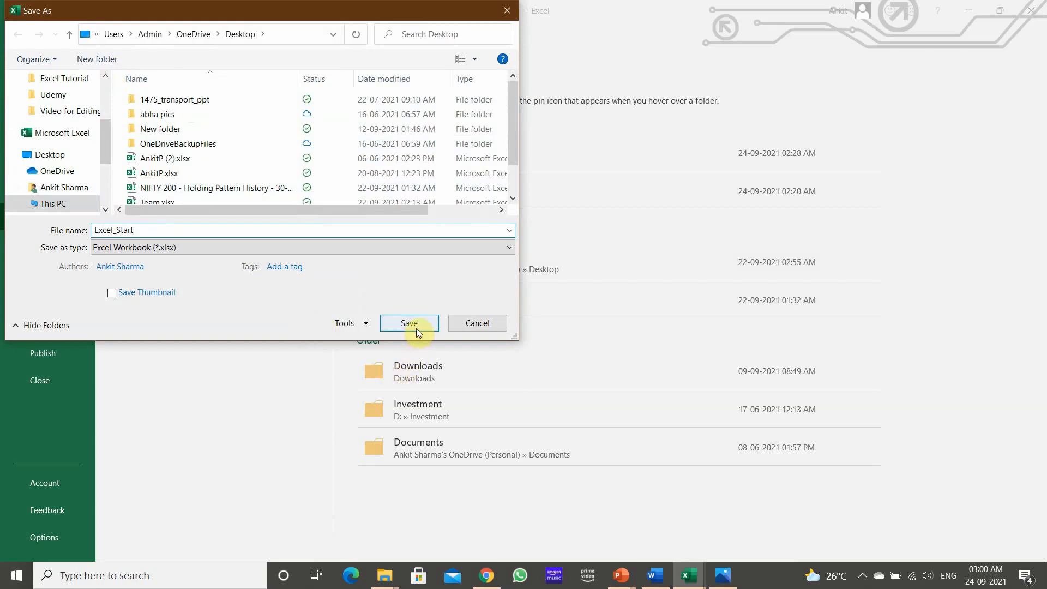
pyautogui.click(416, 329)
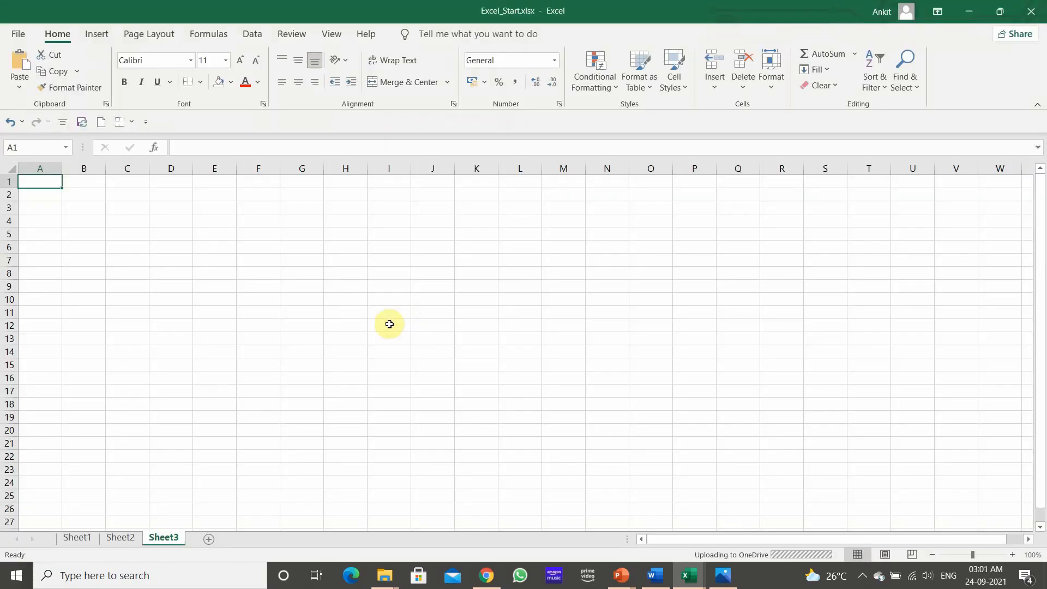
# Step: Enter 123 in cell E6 of the third worksheet and save the workbook
pyautogui.click(335, 313)
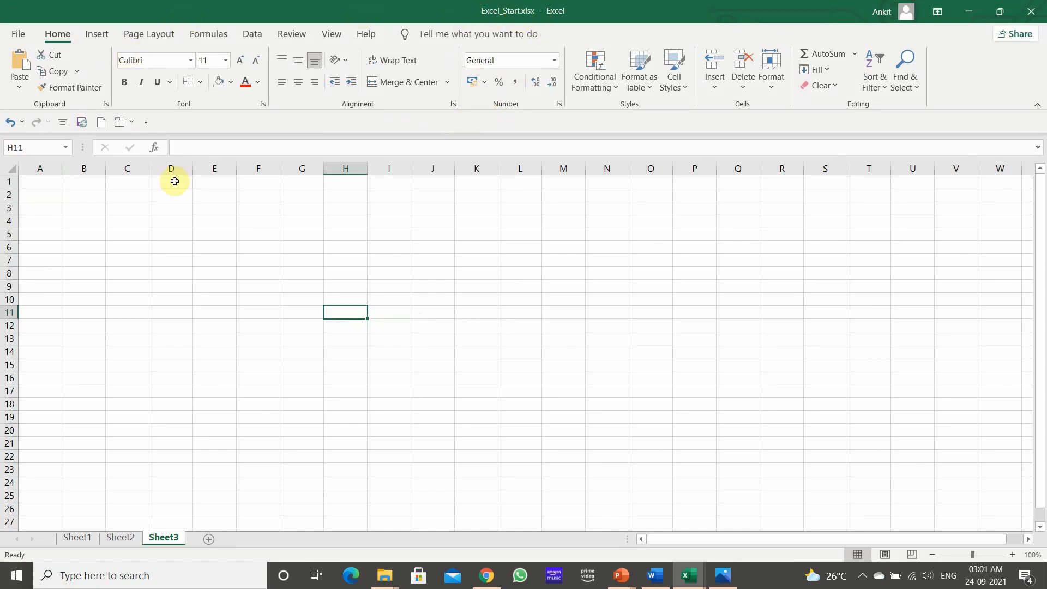
pyautogui.click(199, 246)
pyautogui.write('1')
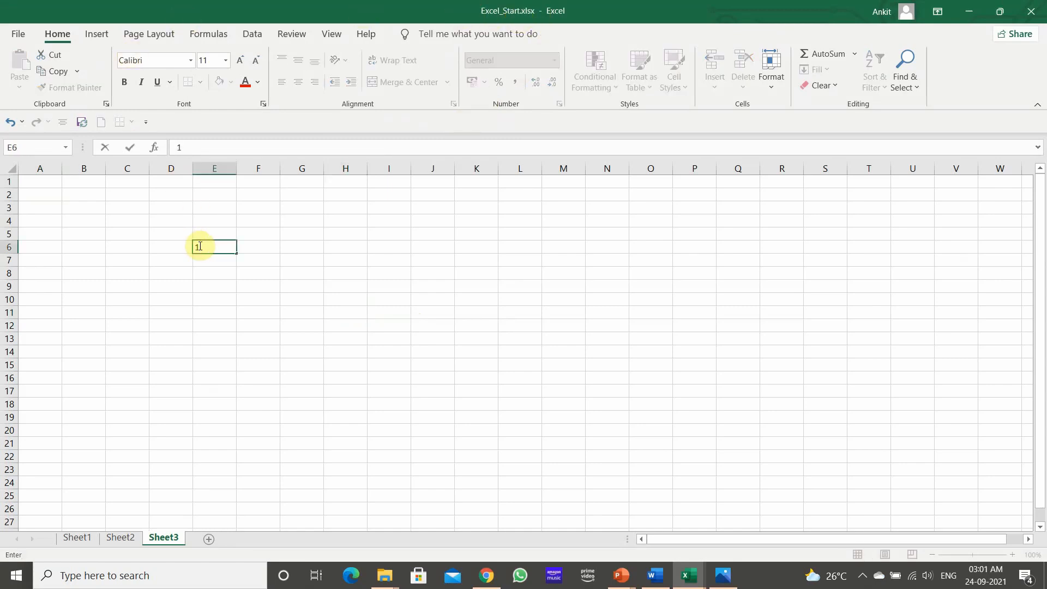
pyautogui.write('23')
pyautogui.click(213, 288)
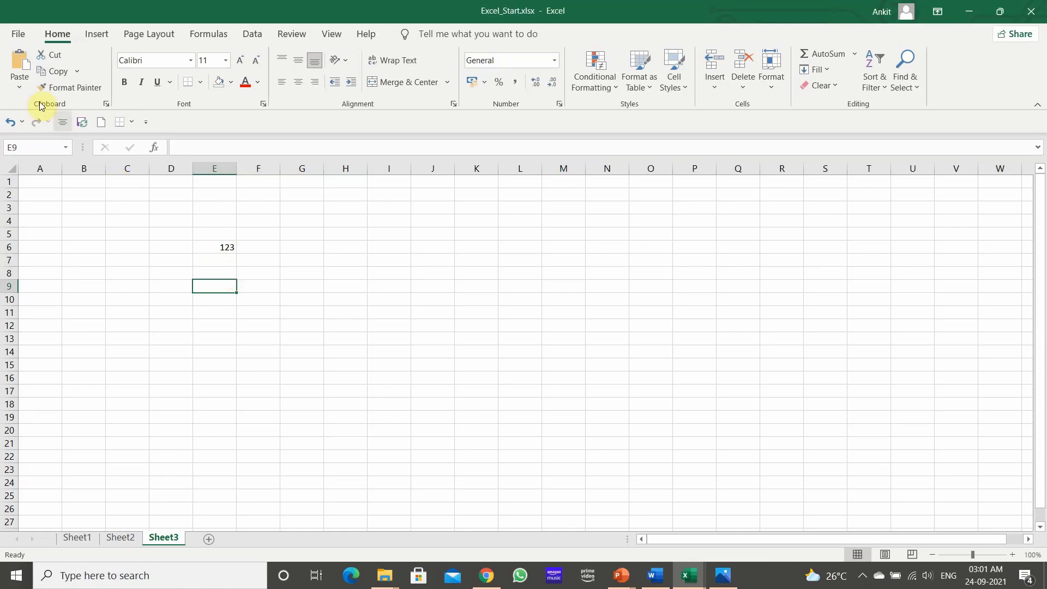
pyautogui.click(13, 32)
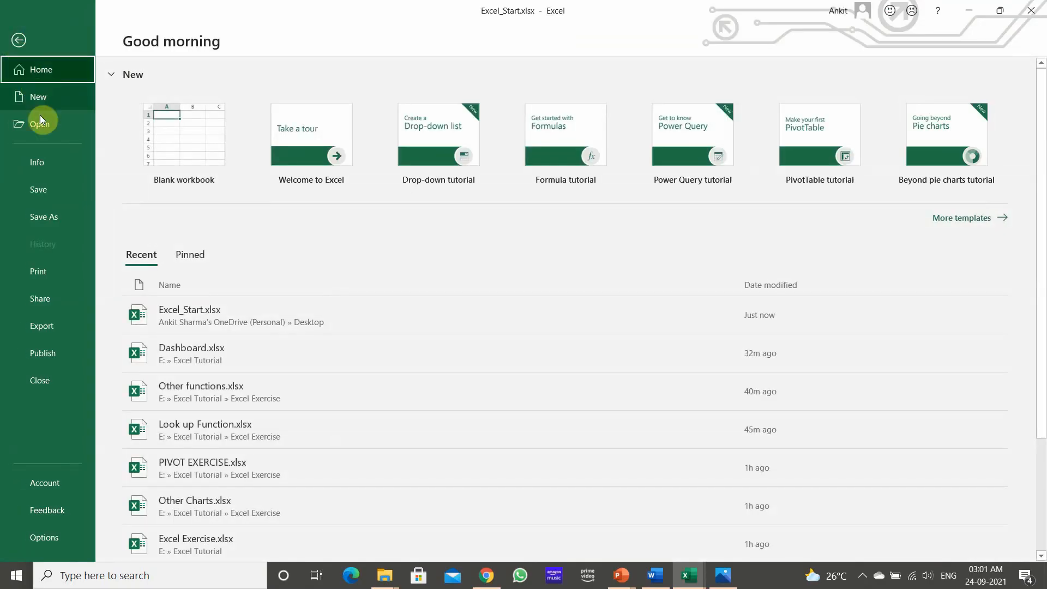
pyautogui.click(41, 194)
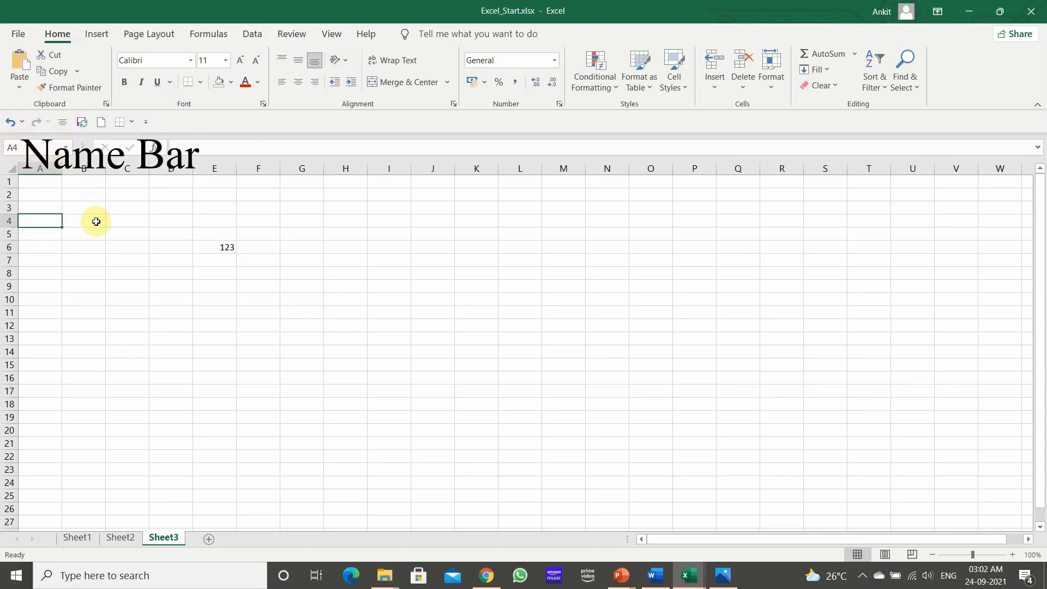
# Step: Fill the cell ranges A6:E6 and E1:E6 with the standard yellow colour
pyautogui.click(223, 247)
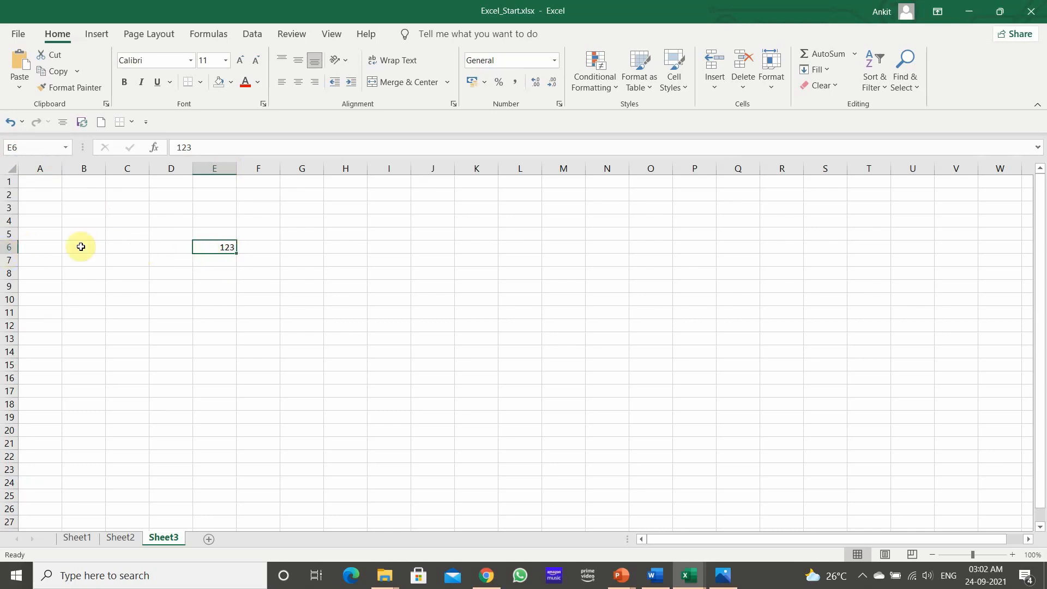
pyautogui.moveTo(37, 251); pyautogui.dragTo(203, 245)
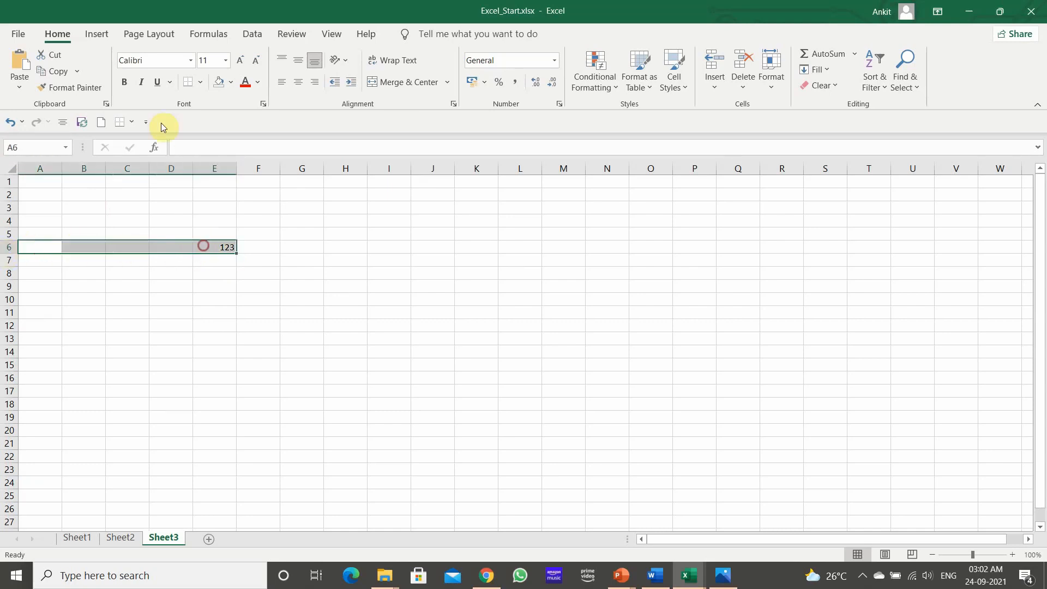
pyautogui.click(232, 82)
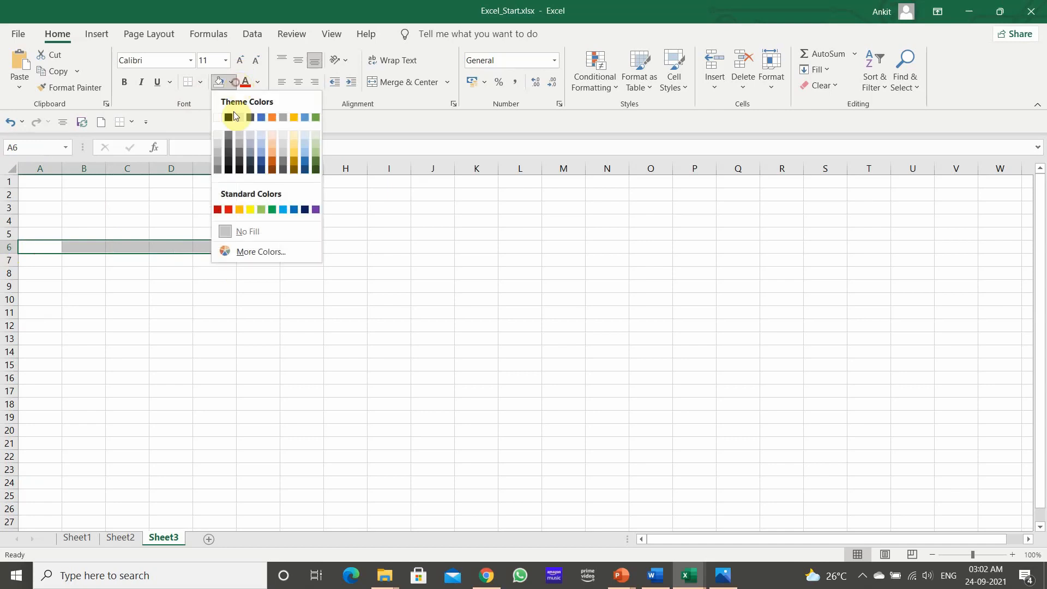
pyautogui.click(250, 210)
pyautogui.moveTo(221, 177); pyautogui.dragTo(210, 245)
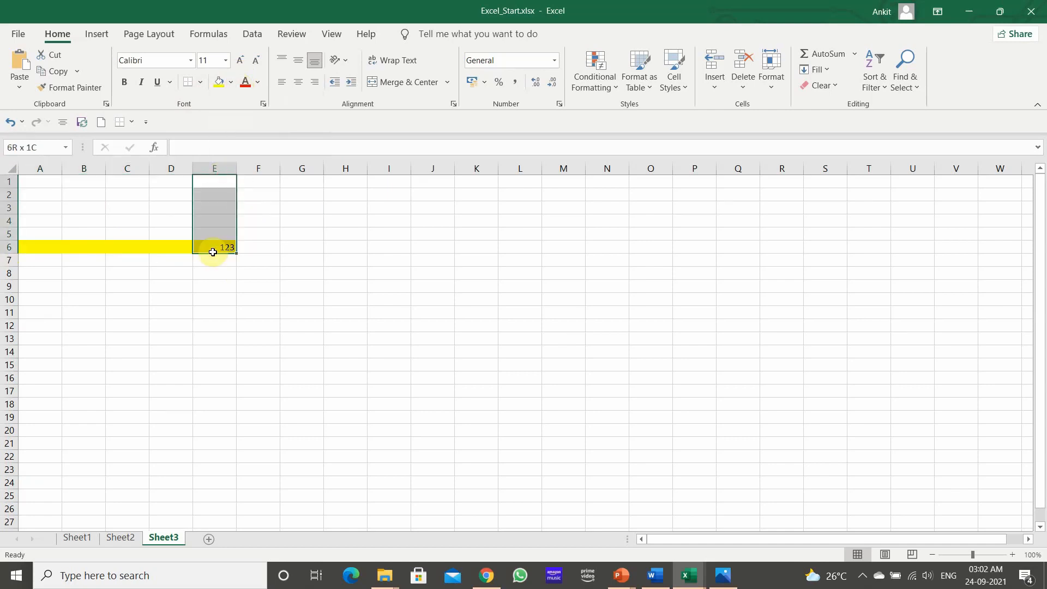
pyautogui.click(219, 82)
# Step: Change the fill of cell E6 to a light blue theme colour
pyautogui.click(224, 246)
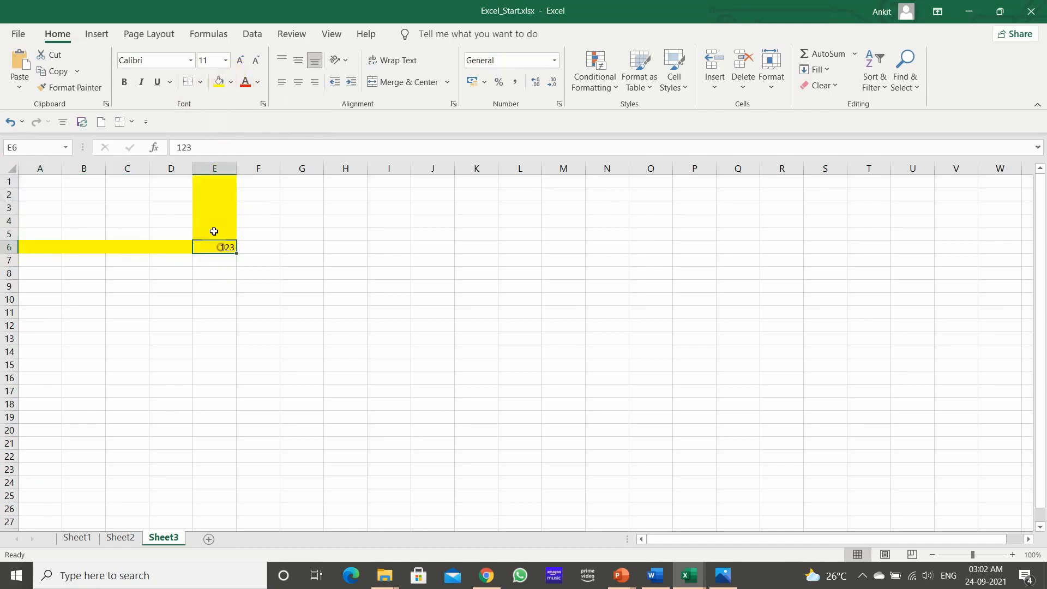
pyautogui.click(230, 83)
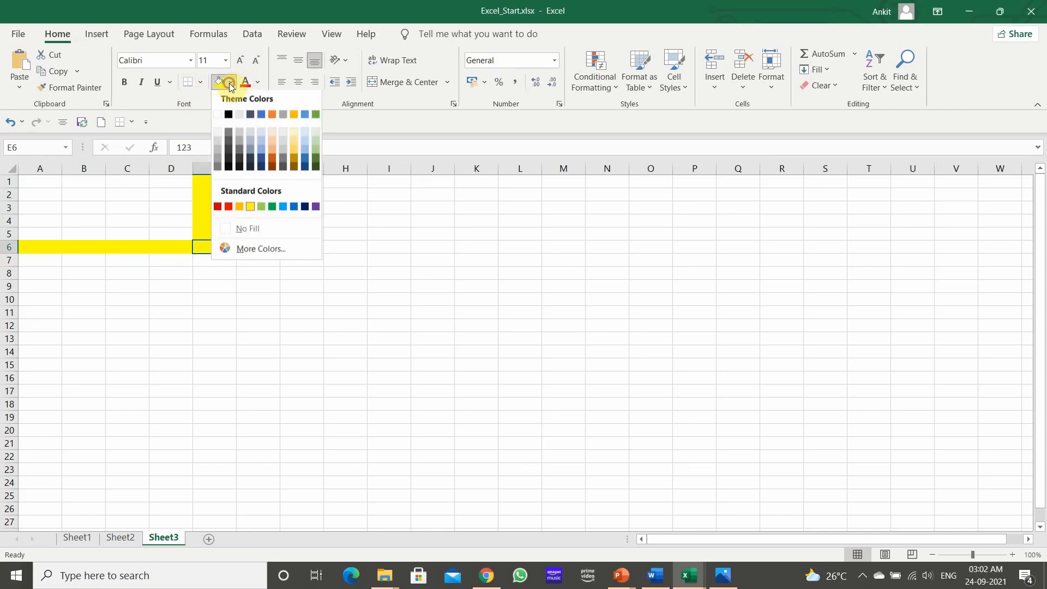
pyautogui.click(261, 139)
pyautogui.click(303, 273)
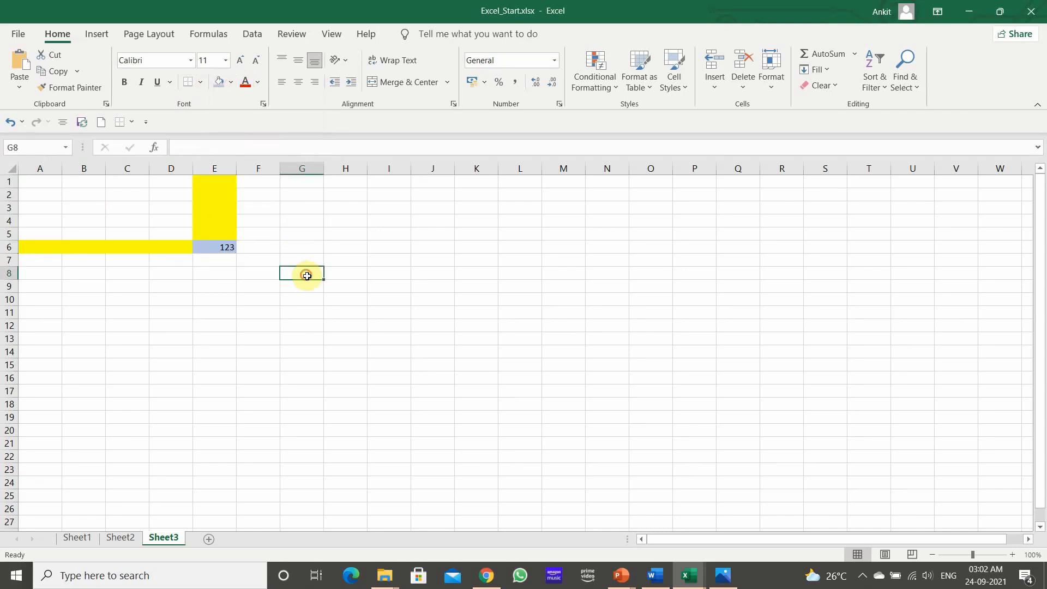
pyautogui.click(214, 168)
pyautogui.click(5, 247)
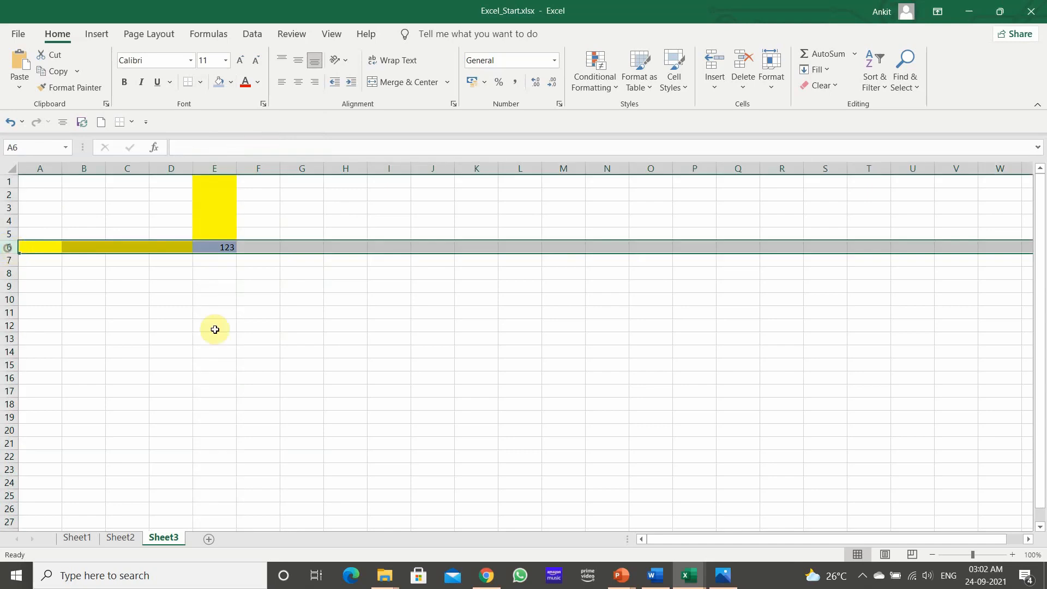
pyautogui.click(239, 338)
pyautogui.click(178, 145)
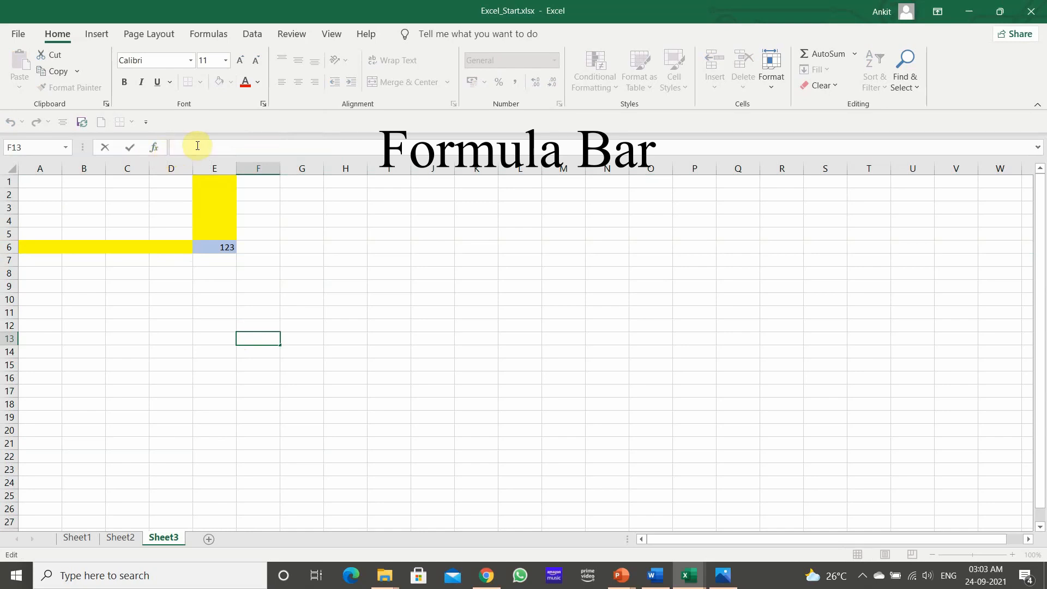
# Step: Enter 2 in cell H6 and 3 in cell H7
pyautogui.click(349, 248)
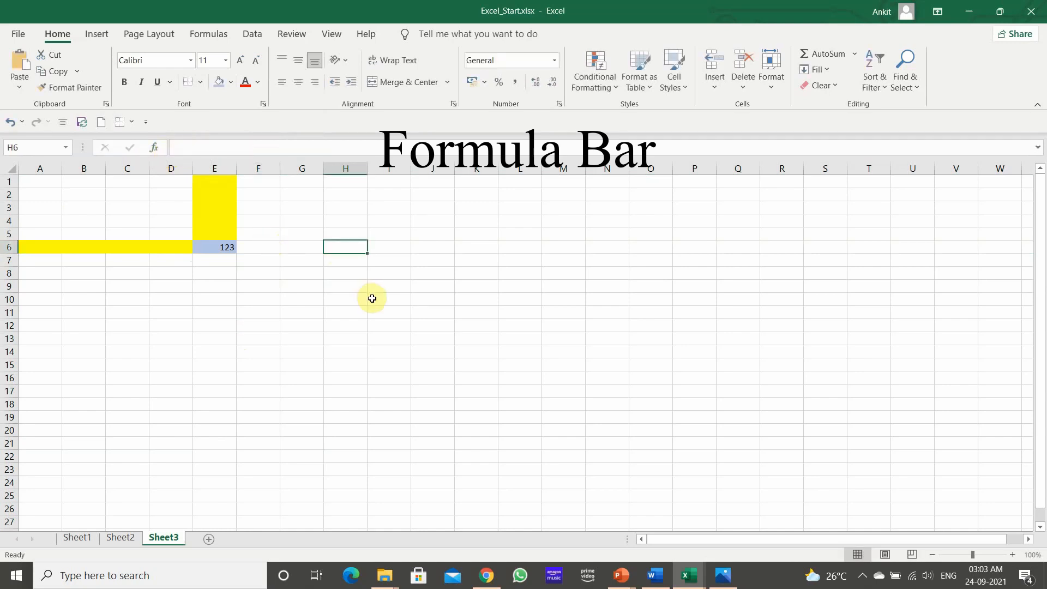
pyautogui.write('2')
pyautogui.press('Return')
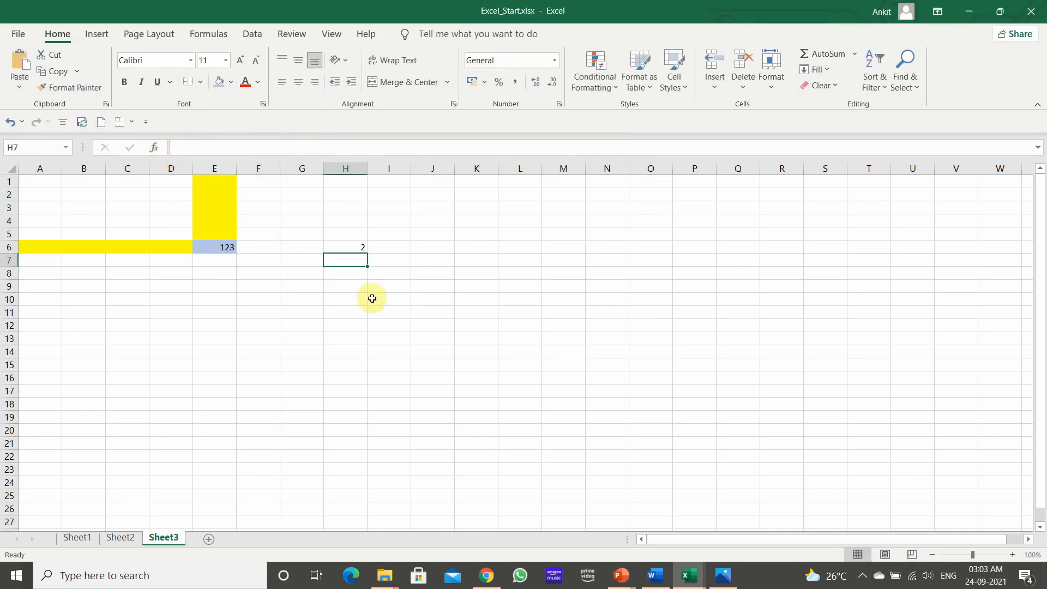
pyautogui.write('3')
pyautogui.press('Return')
# Step: Enter the formula +H6+H7 in cell H8 and check it in the formula bar
pyautogui.write('+')
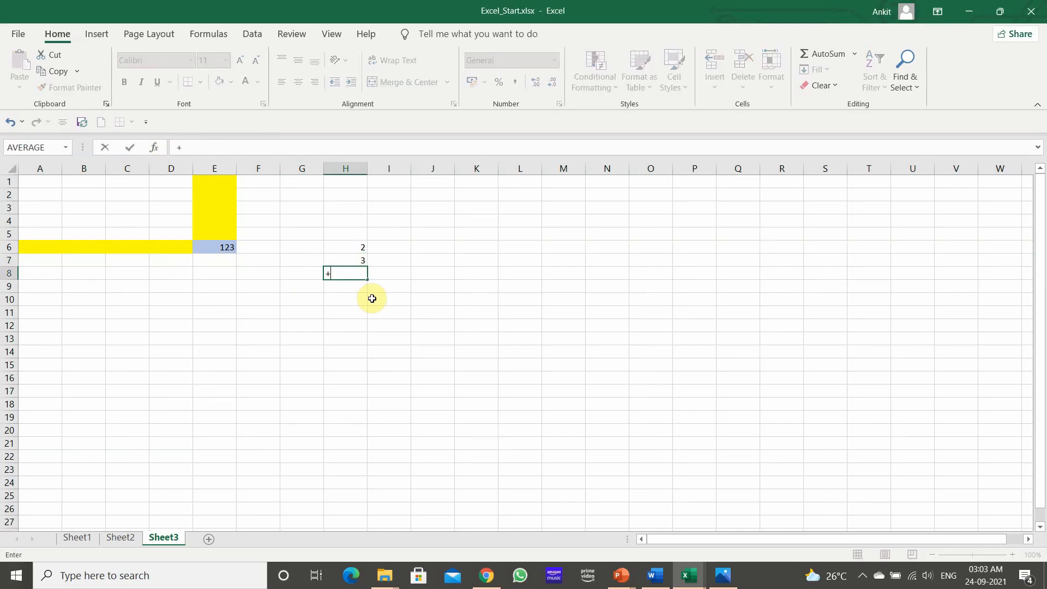
pyautogui.press('Up')
pyautogui.press('Up')
pyautogui.write('+')
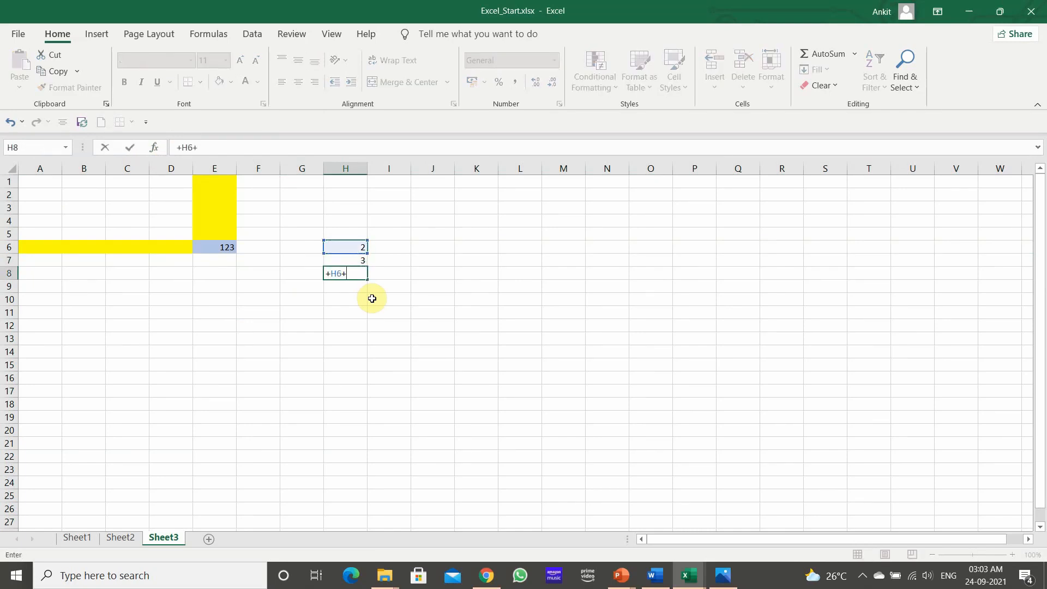
pyautogui.press('Up')
pyautogui.press('Return')
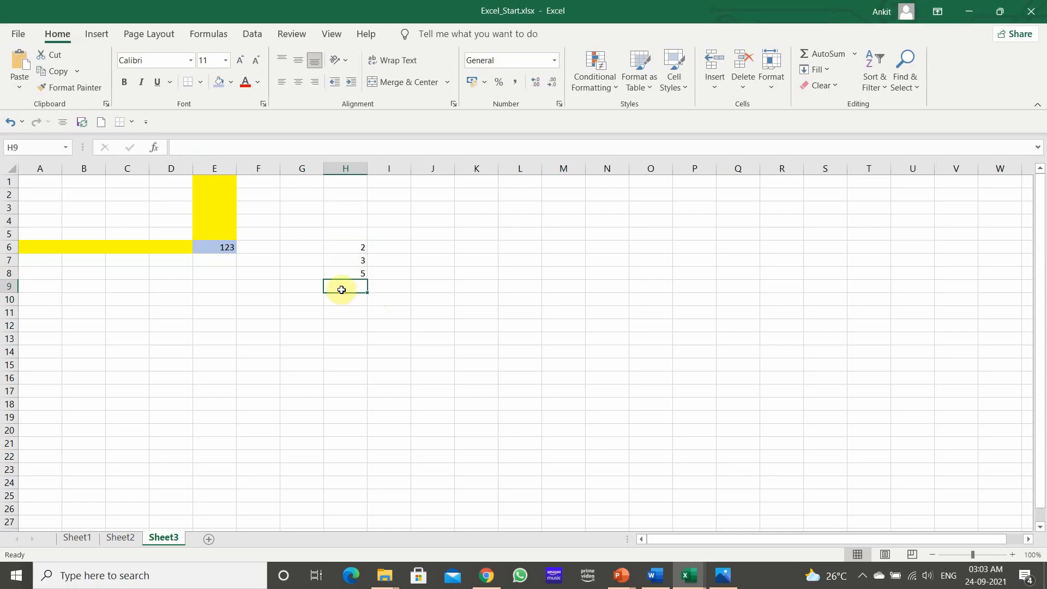
pyautogui.click(351, 274)
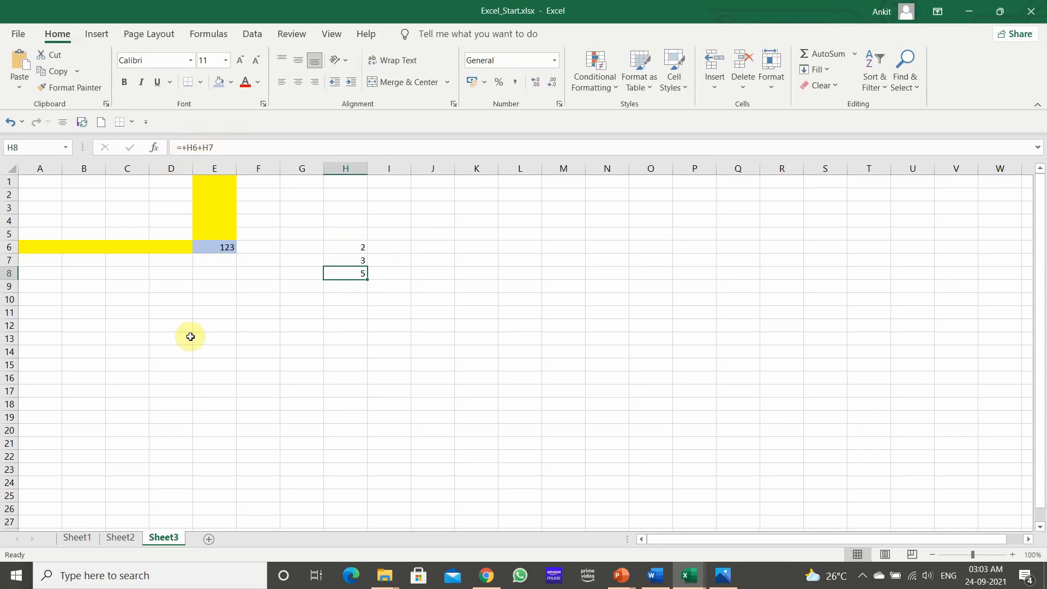
pyautogui.click(228, 362)
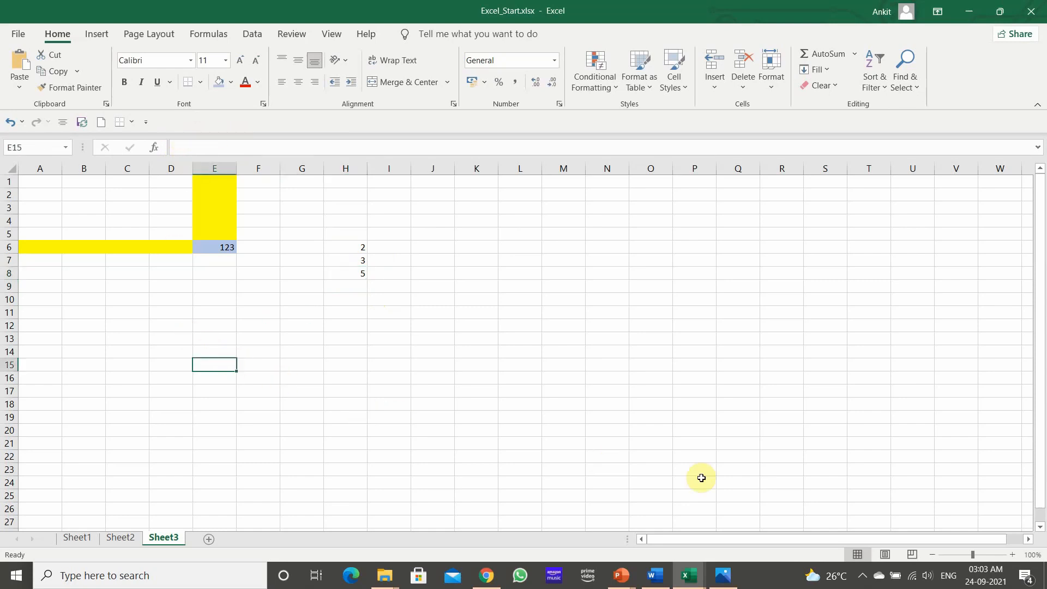
# Step: Zoom the worksheet out to 80% and return it to 100%
pyautogui.click(933, 554)
pyautogui.click(934, 554)
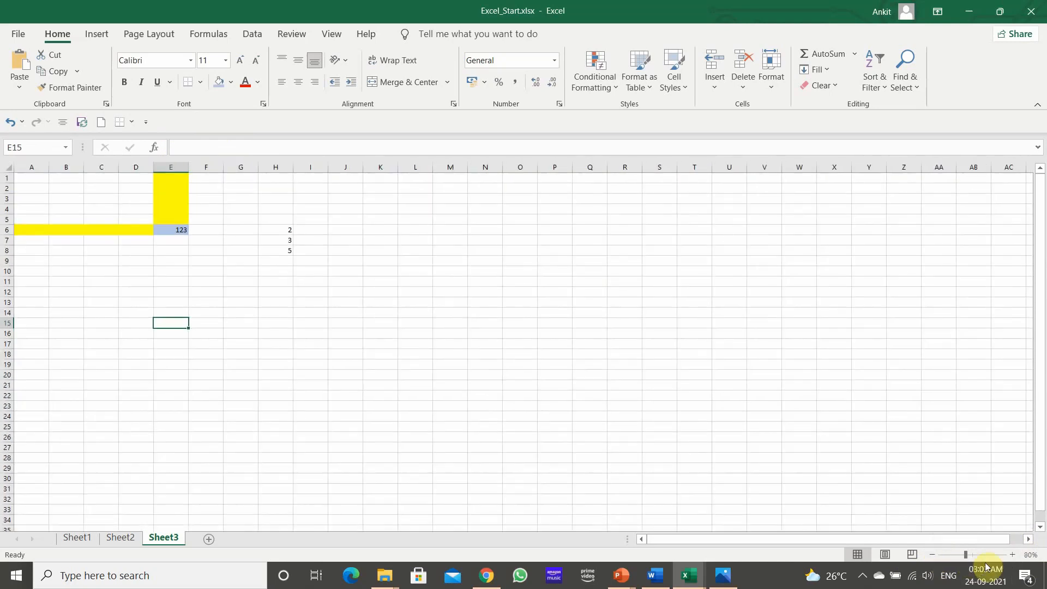
pyautogui.click(1012, 555)
pyautogui.click(1012, 554)
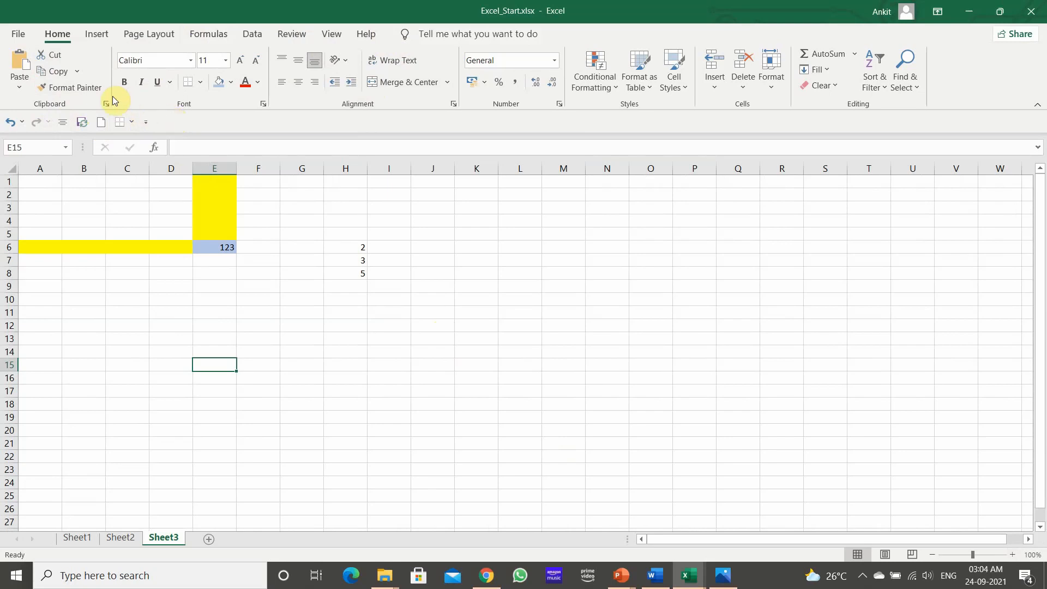
# Step: Add a new custom tab to the ribbon and move it after Help in the list of main tabs
pyautogui.click(16, 35)
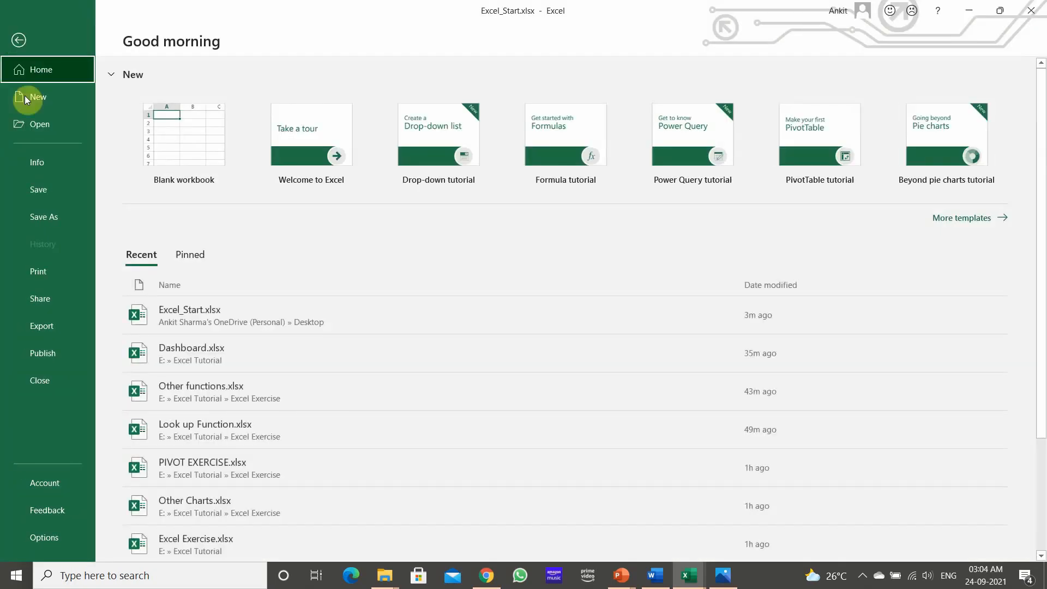
pyautogui.click(40, 533)
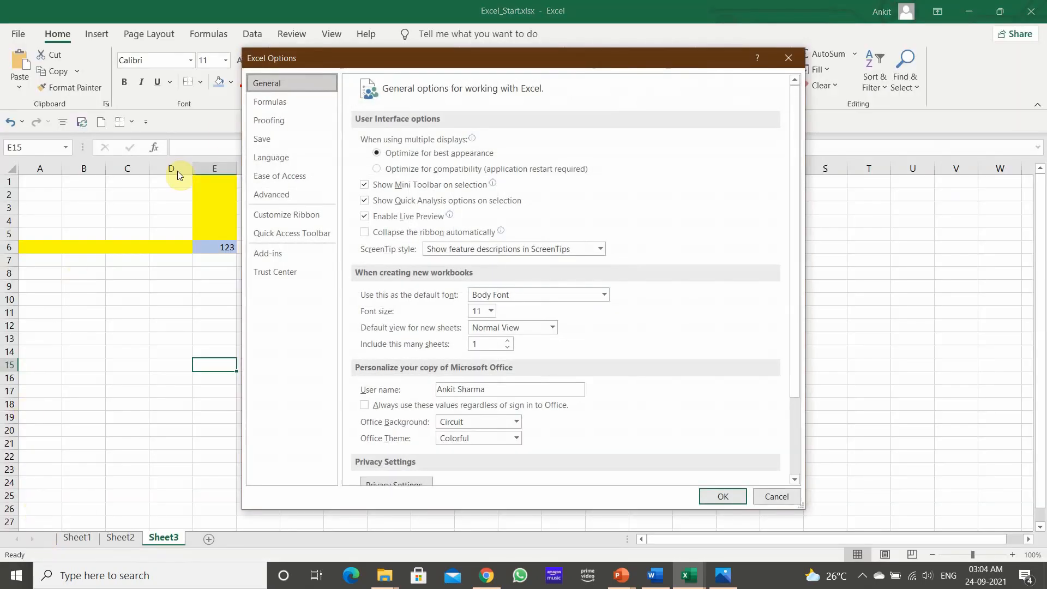
pyautogui.click(299, 214)
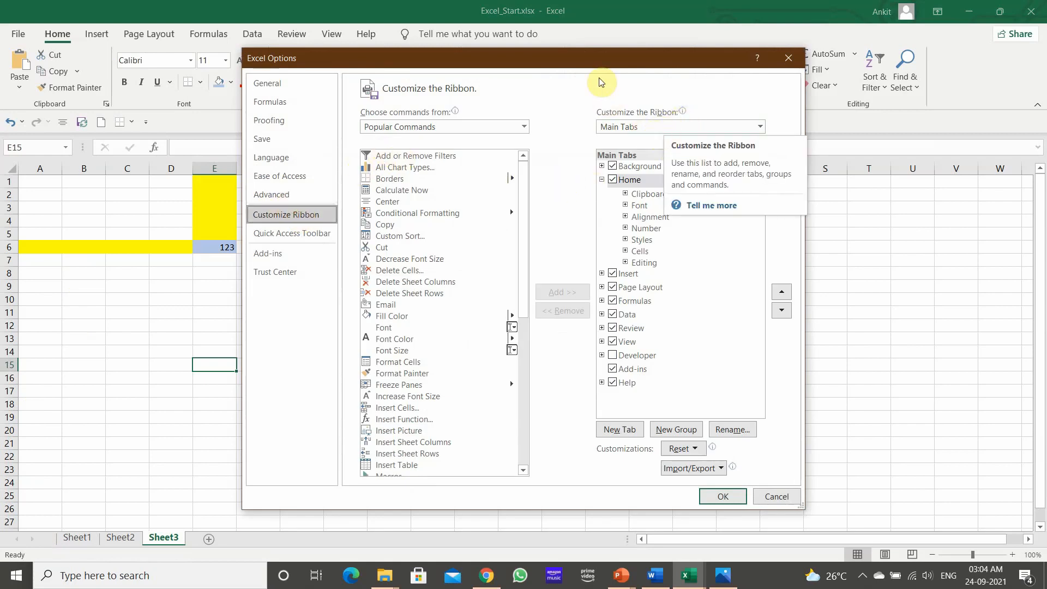
pyautogui.click(605, 55)
pyautogui.moveTo(605, 55); pyautogui.dragTo(615, 88)
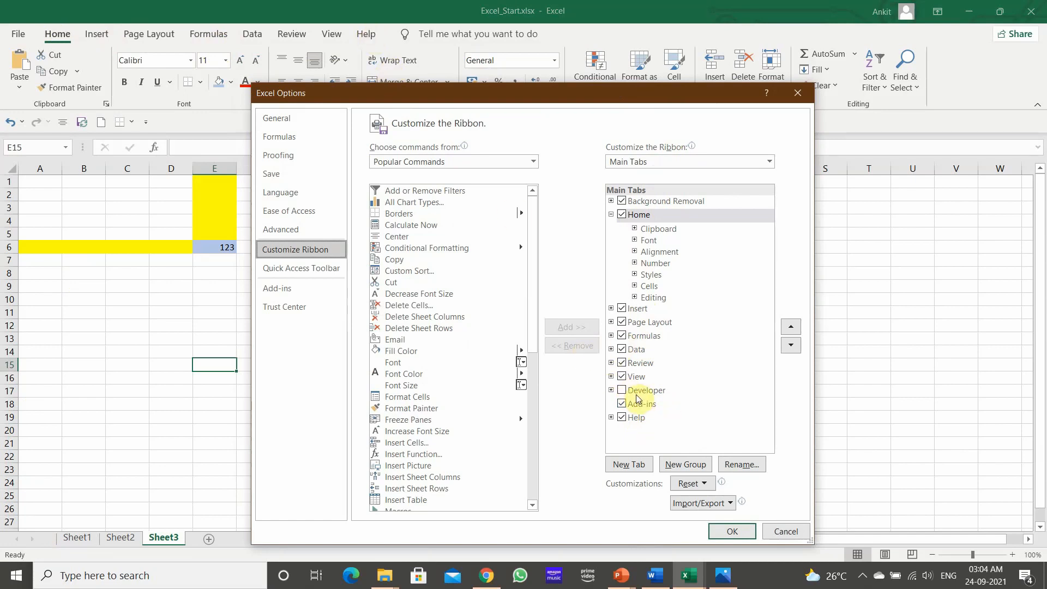
pyautogui.click(636, 464)
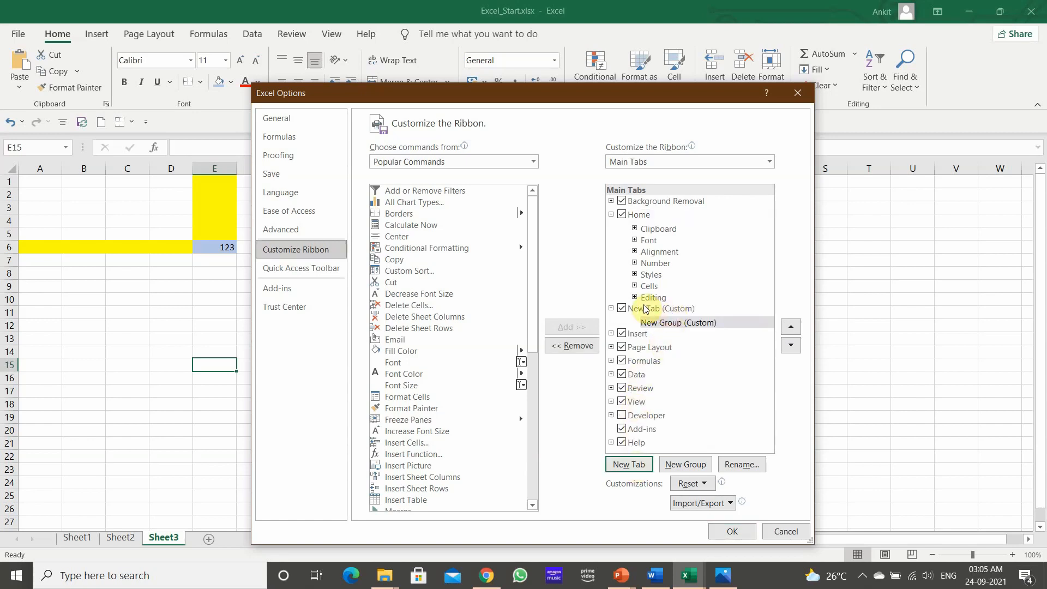
pyautogui.moveTo(645, 309); pyautogui.dragTo(691, 449)
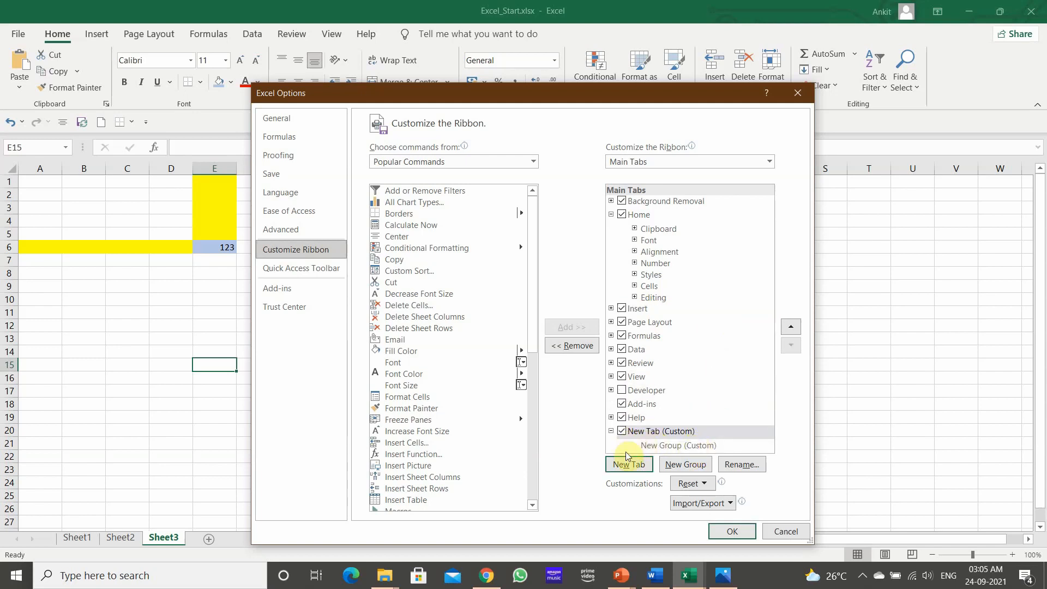
# Step: Rename the new custom ribbon tab with the account holder's first name
pyautogui.click(730, 465)
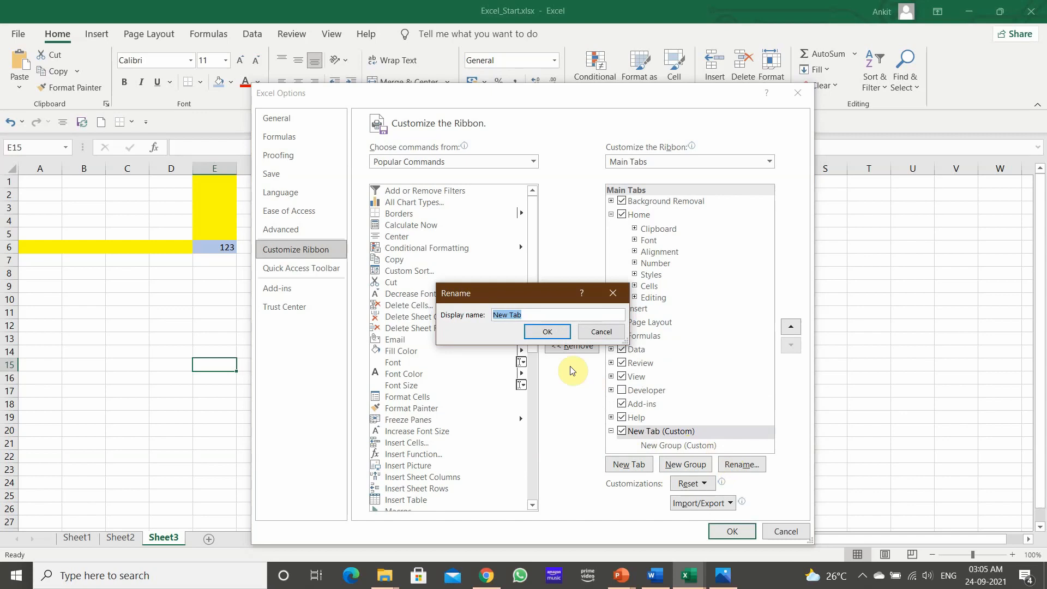
pyautogui.write('Ankit')
pyautogui.click(547, 332)
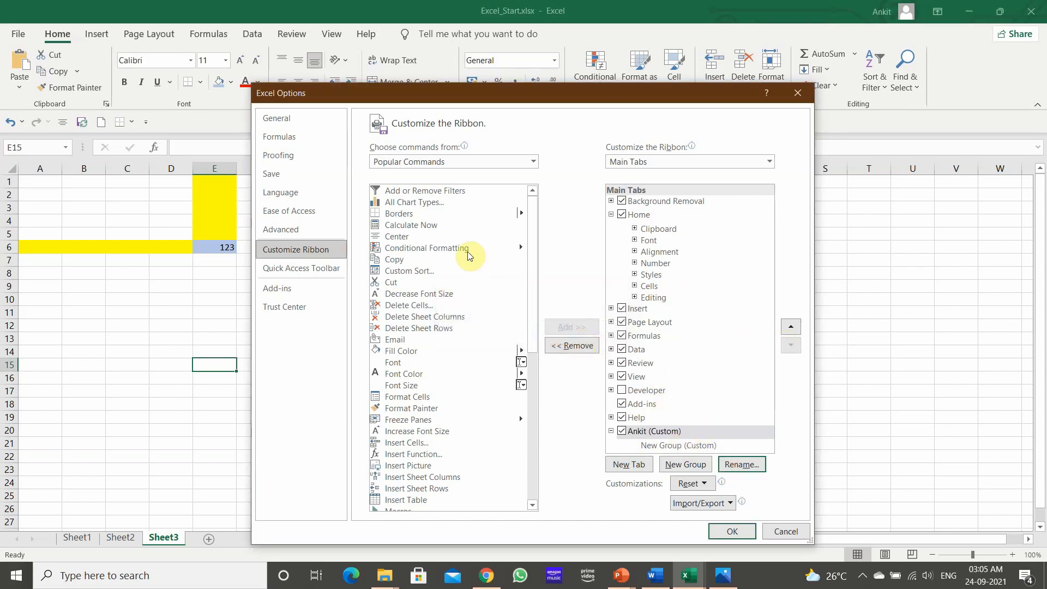
# Step: Add the Email command to the custom tab's new group, apply the customization and show the custom tab on the ribbon
pyautogui.scroll(-1, 451, 331)
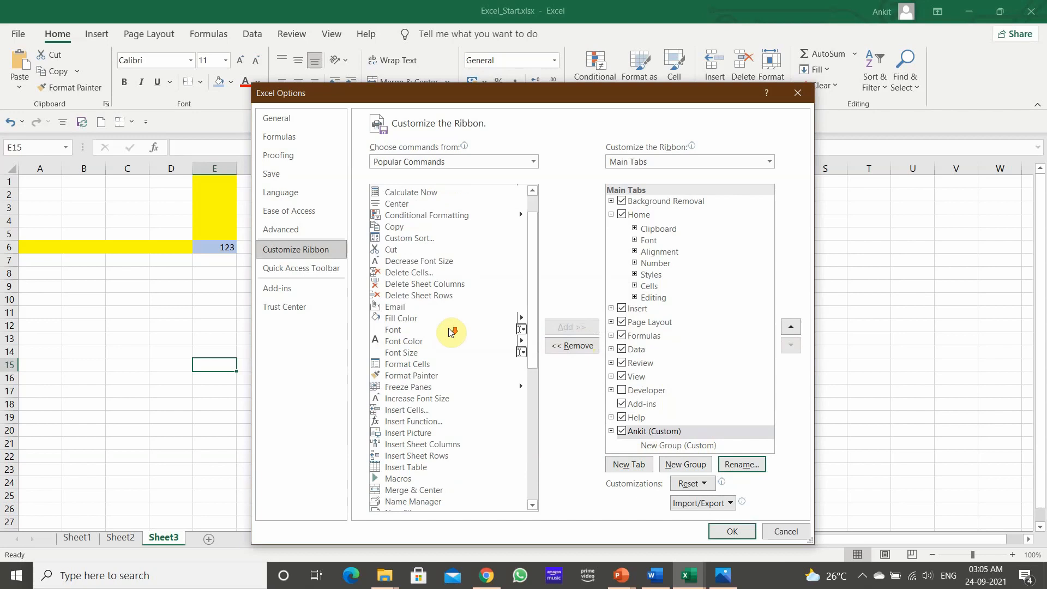
pyautogui.click(401, 309)
pyautogui.moveTo(401, 311); pyautogui.dragTo(693, 448)
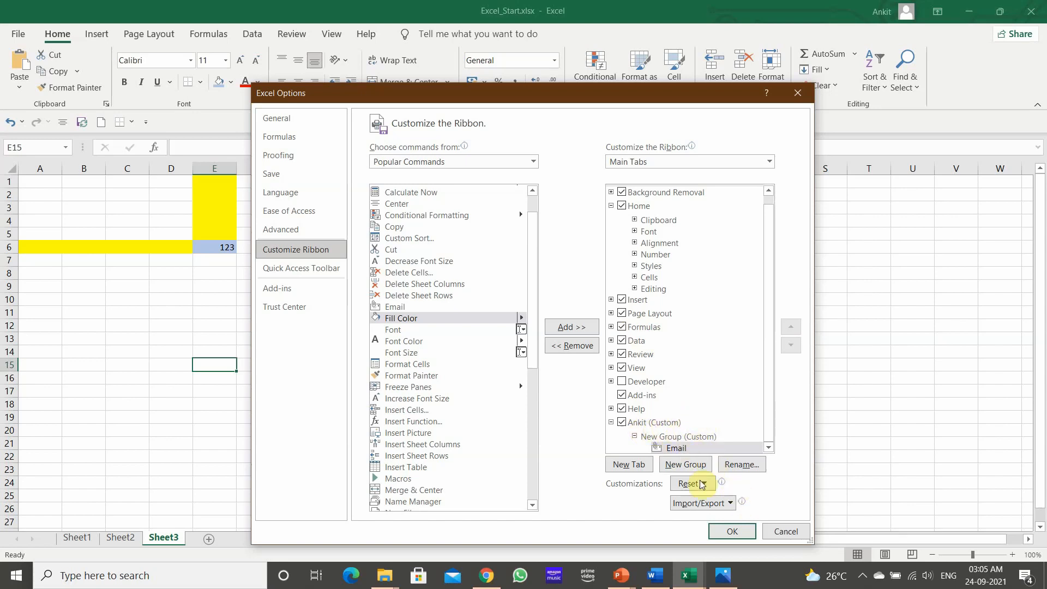
pyautogui.click(736, 533)
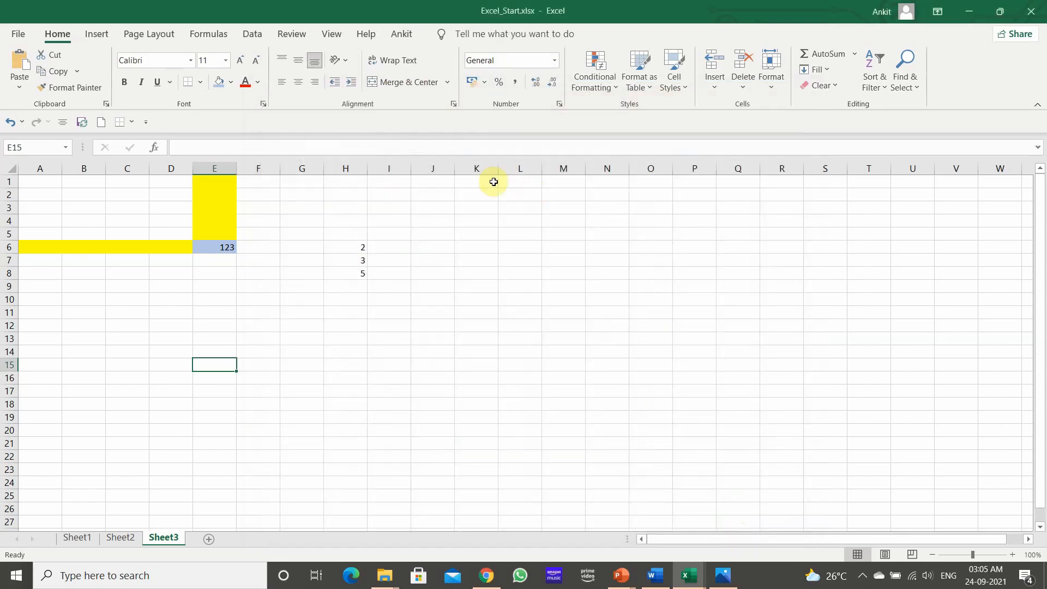
pyautogui.click(396, 35)
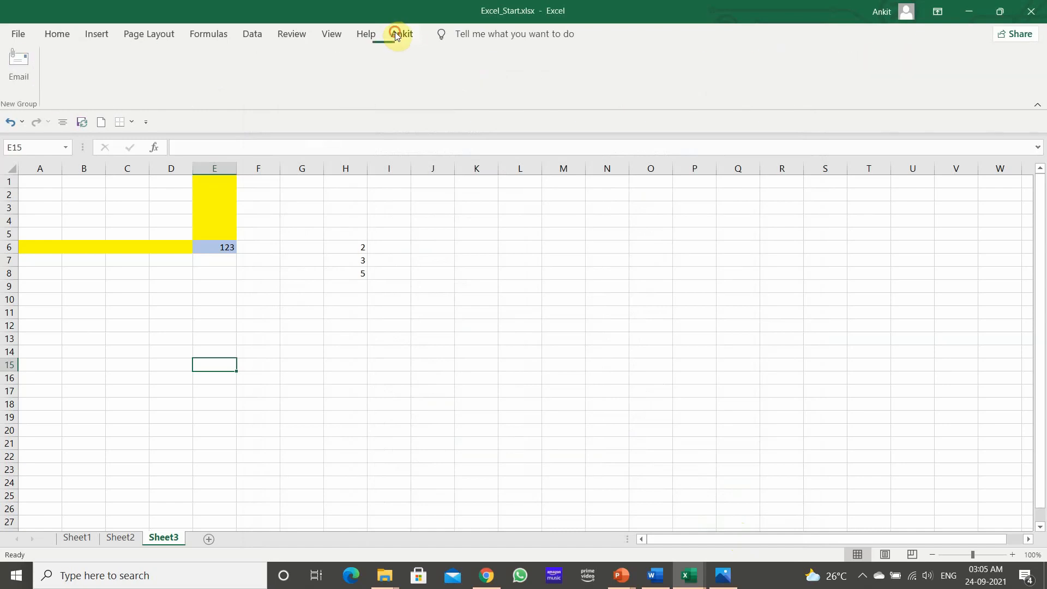
pyautogui.click(18, 73)
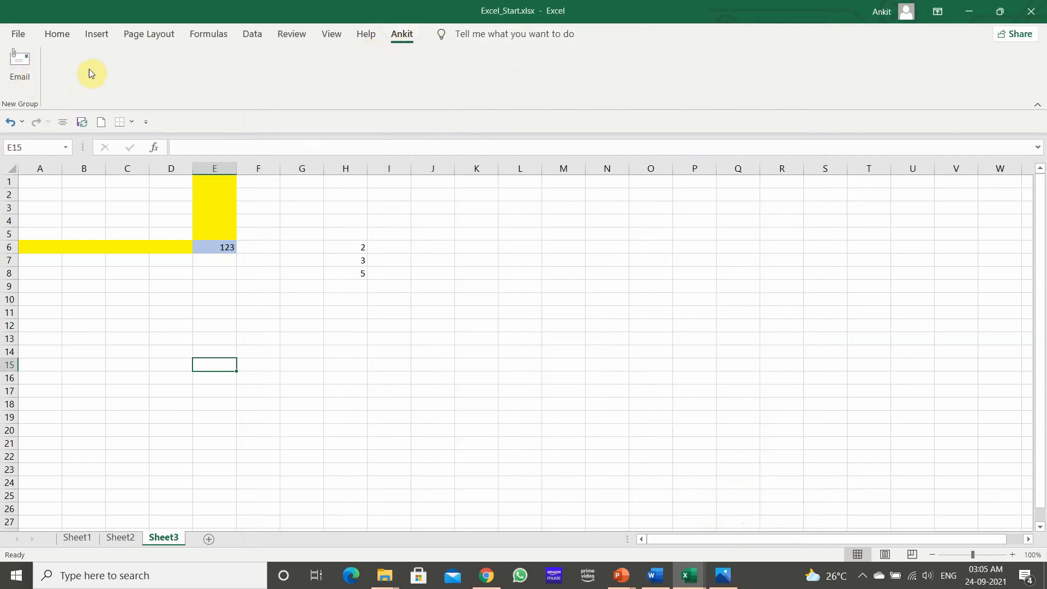
# Step: Add a second group named CF to the custom ribbon tab and put the Conditional Formatting command in it
pyautogui.click(18, 40)
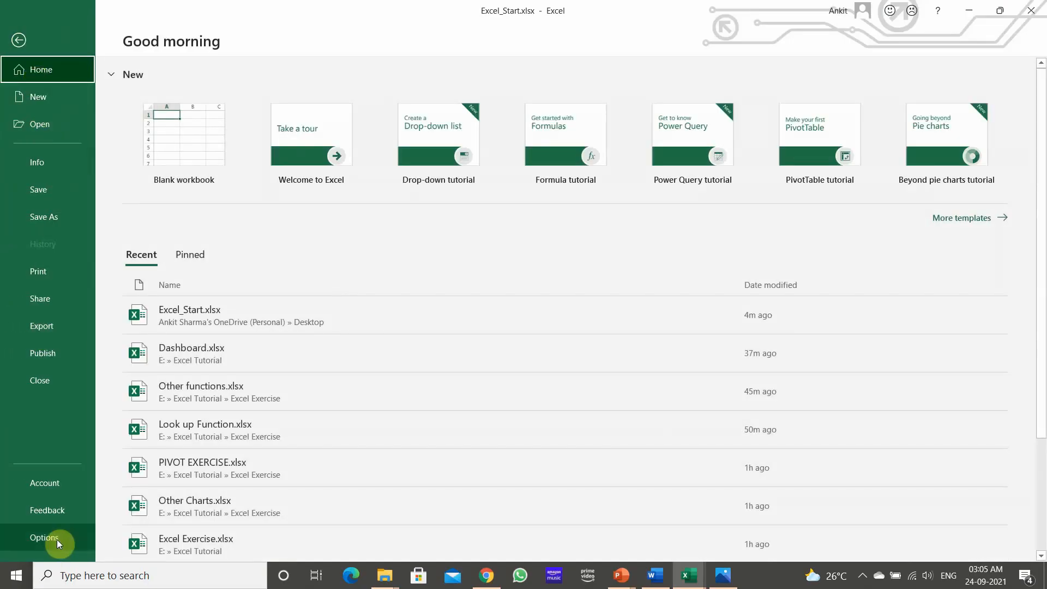
pyautogui.click(56, 538)
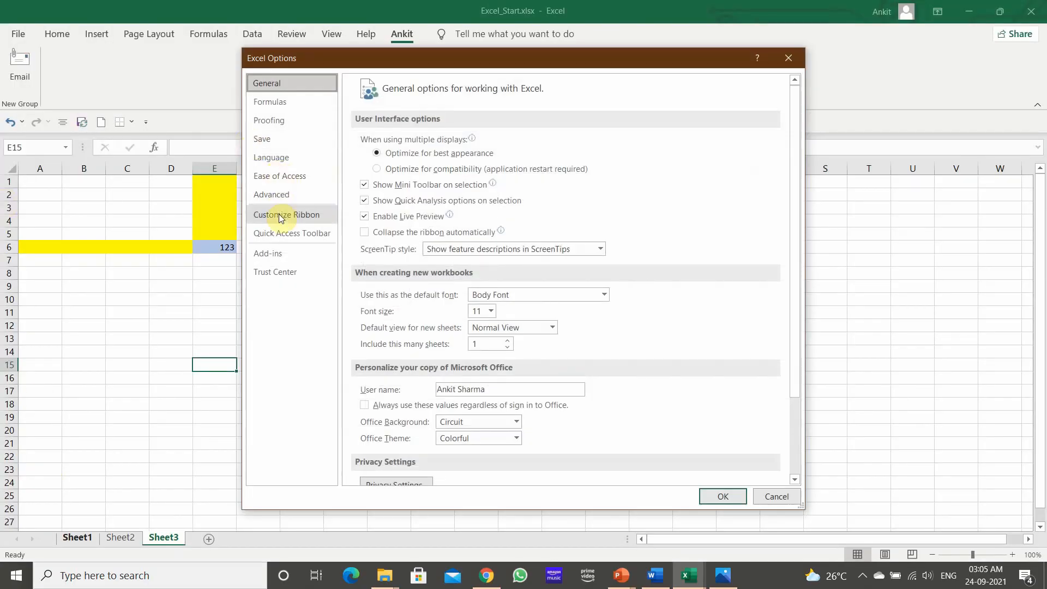
pyautogui.click(279, 217)
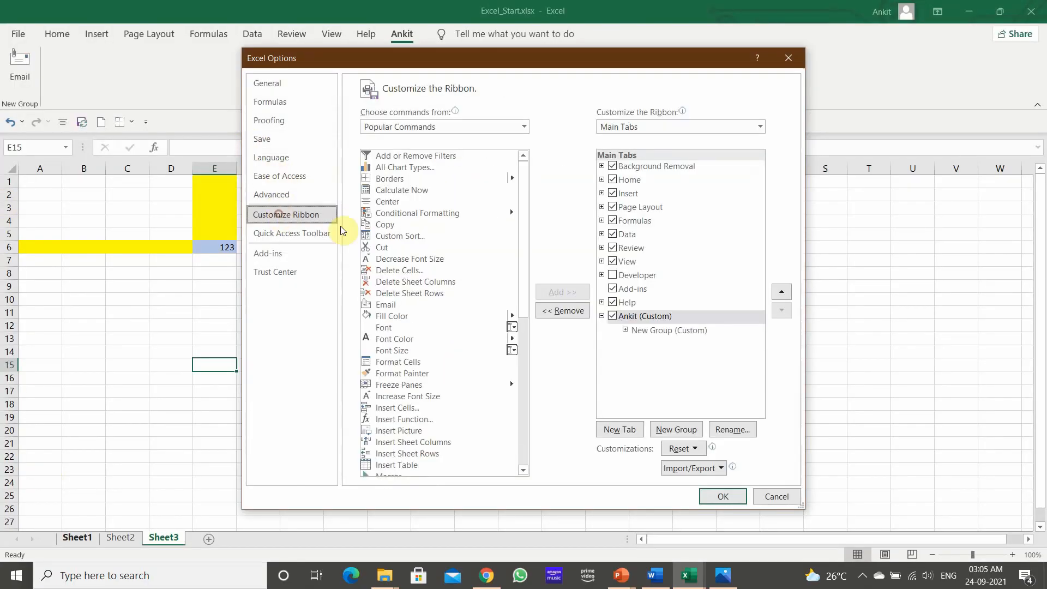
pyautogui.click(625, 330)
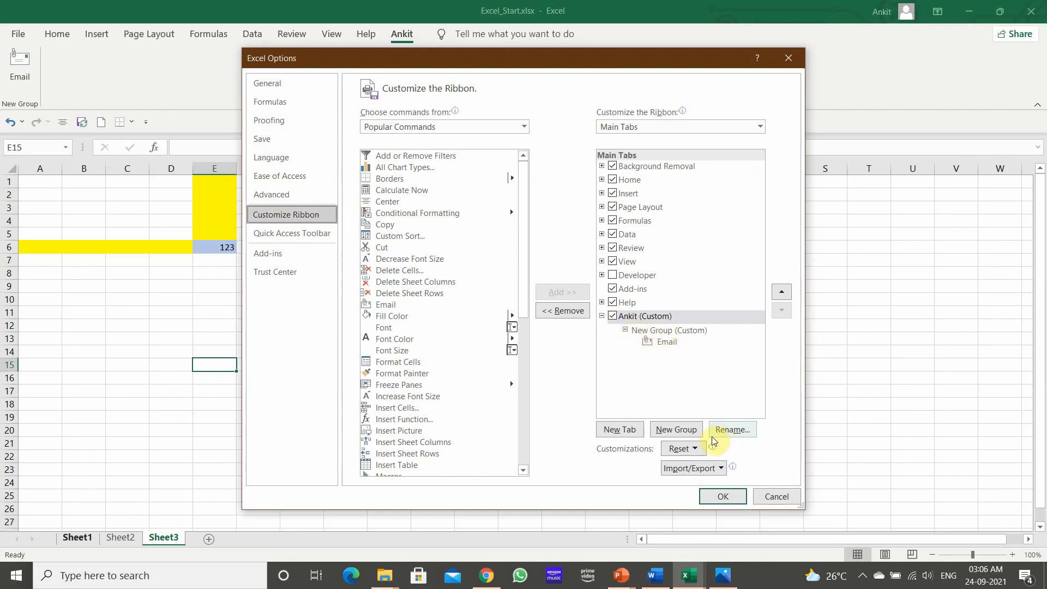
pyautogui.click(662, 432)
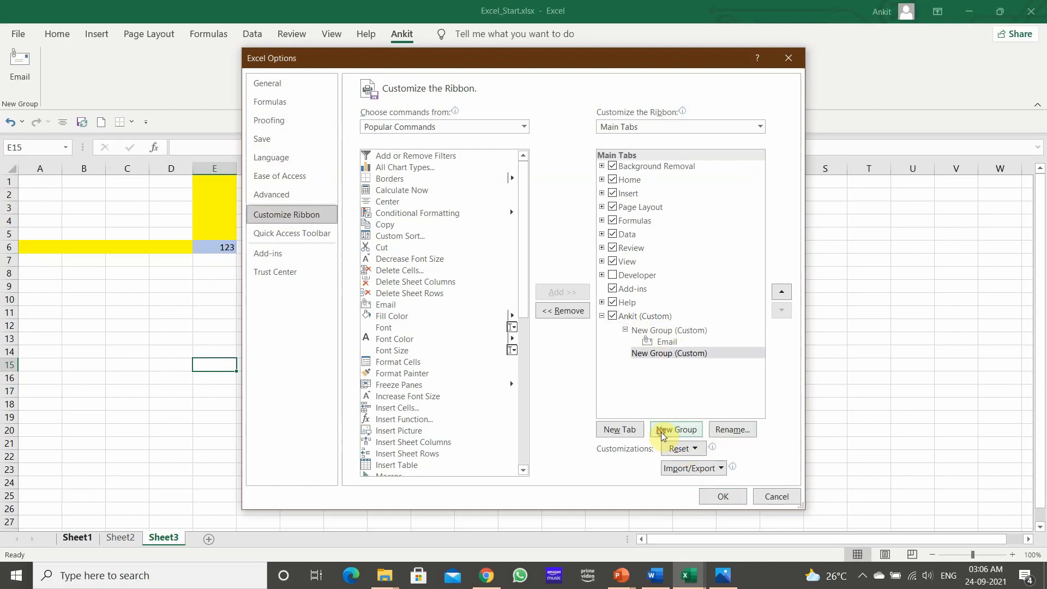
pyautogui.rightClick(657, 353)
pyautogui.click(675, 403)
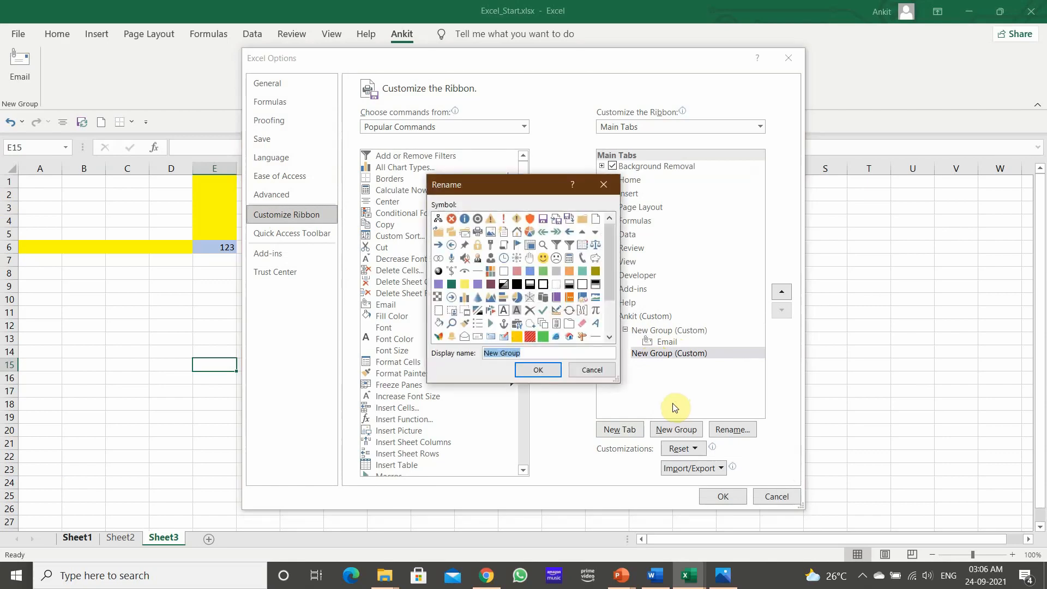
pyautogui.write('Co')
pyautogui.click(537, 370)
pyautogui.moveTo(415, 213); pyautogui.dragTo(689, 365)
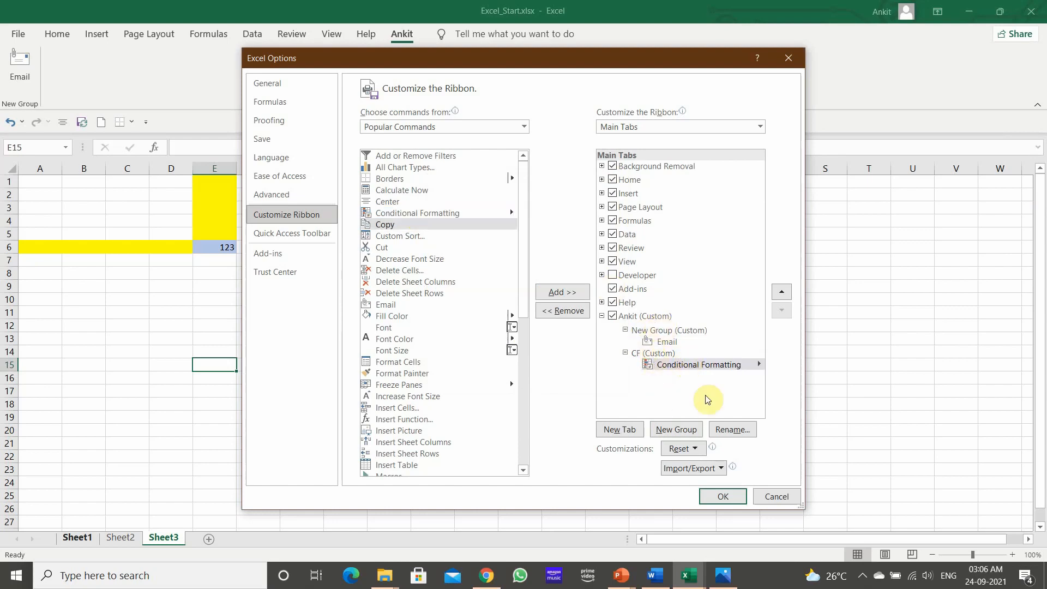
pyautogui.click(723, 496)
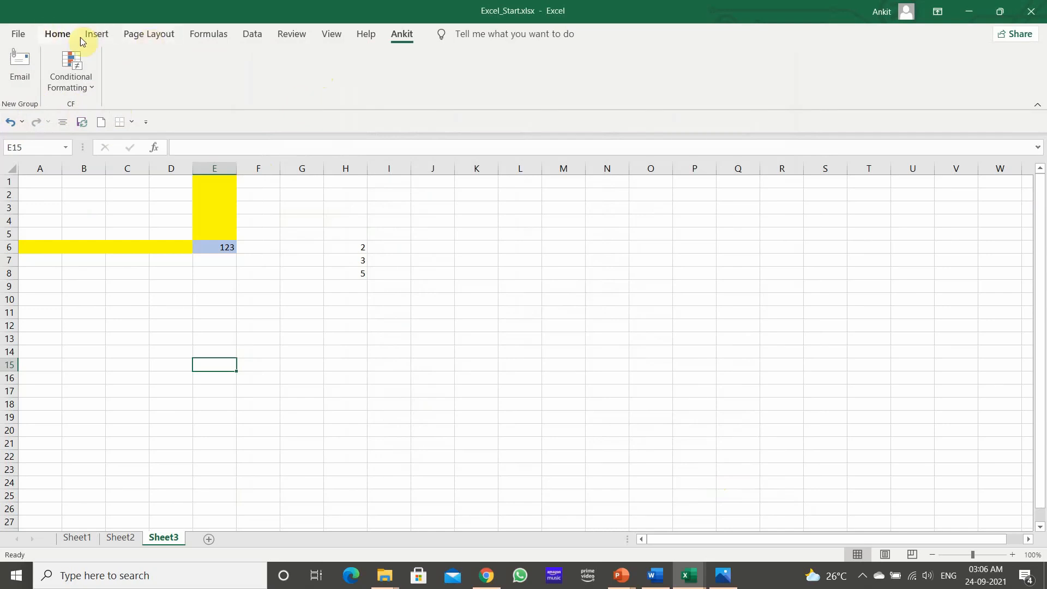
# Step: Remove the custom tab from the ribbon and apply the change
pyautogui.click(22, 36)
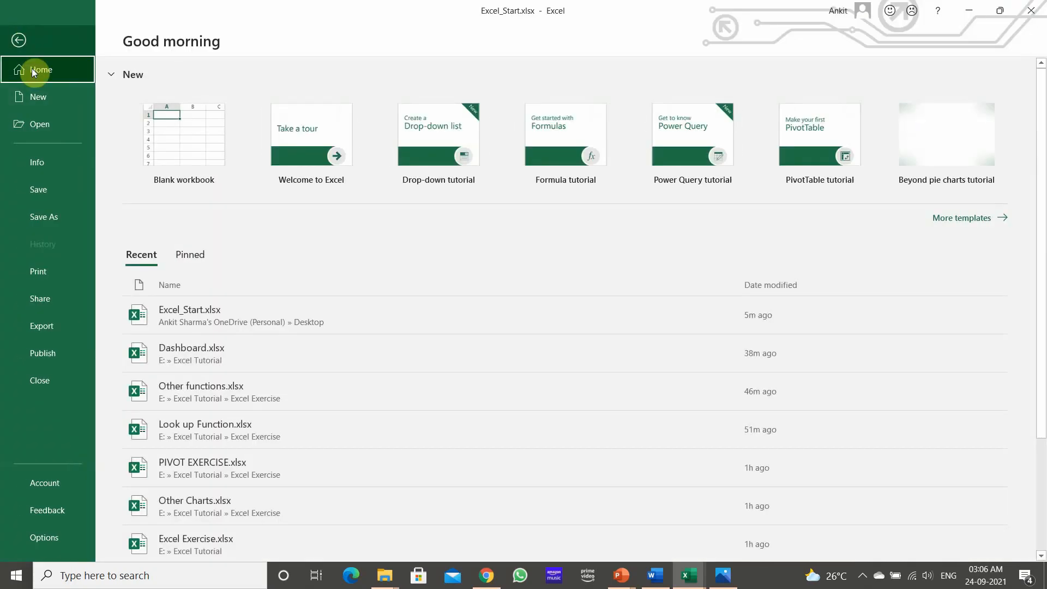
pyautogui.click(51, 536)
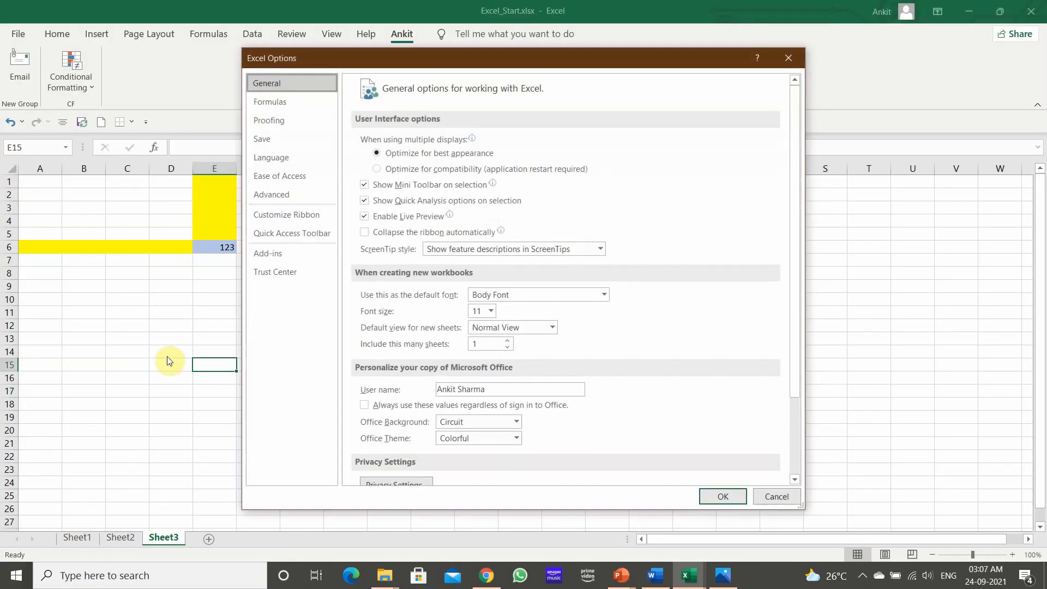
pyautogui.click(273, 214)
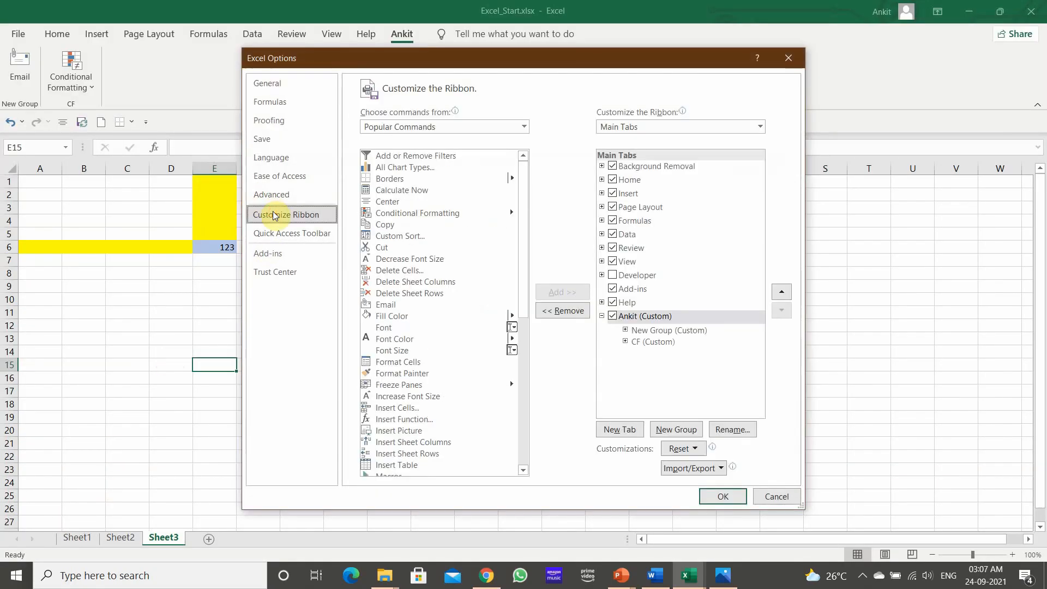
pyautogui.click(645, 320)
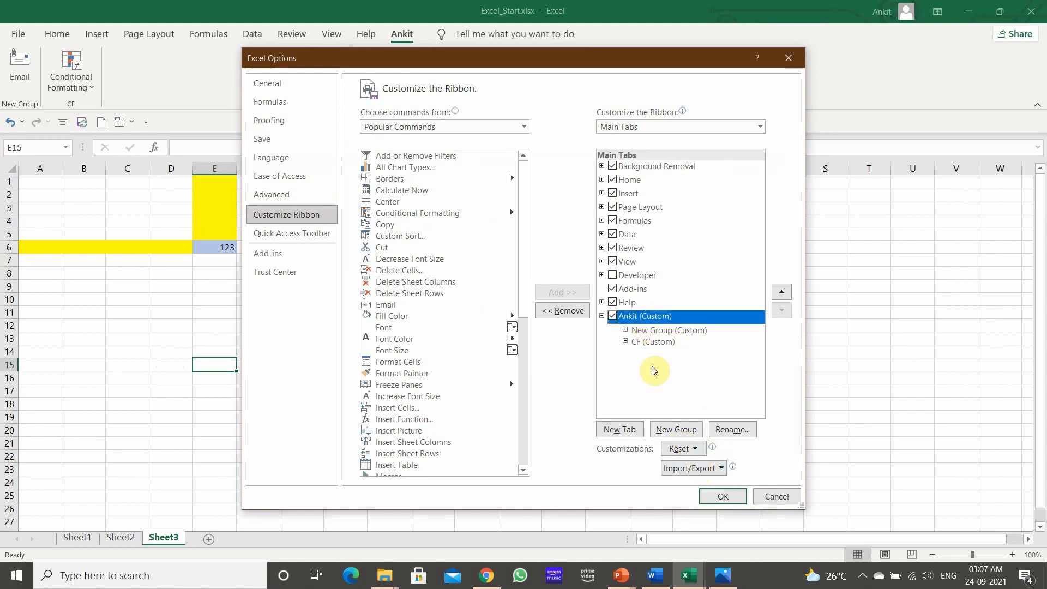
pyautogui.rightClick(656, 319)
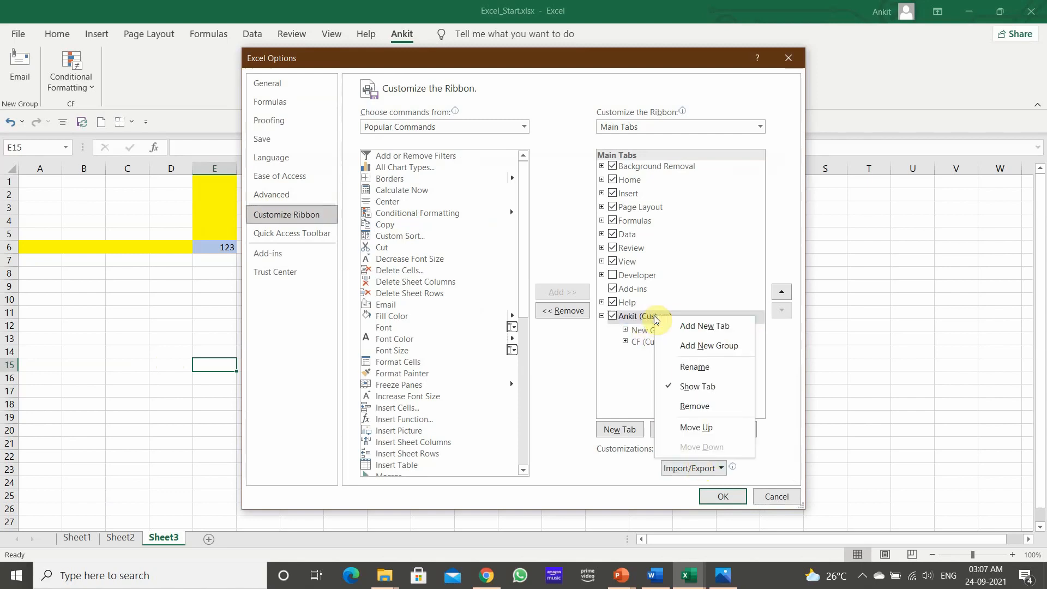
pyautogui.click(696, 408)
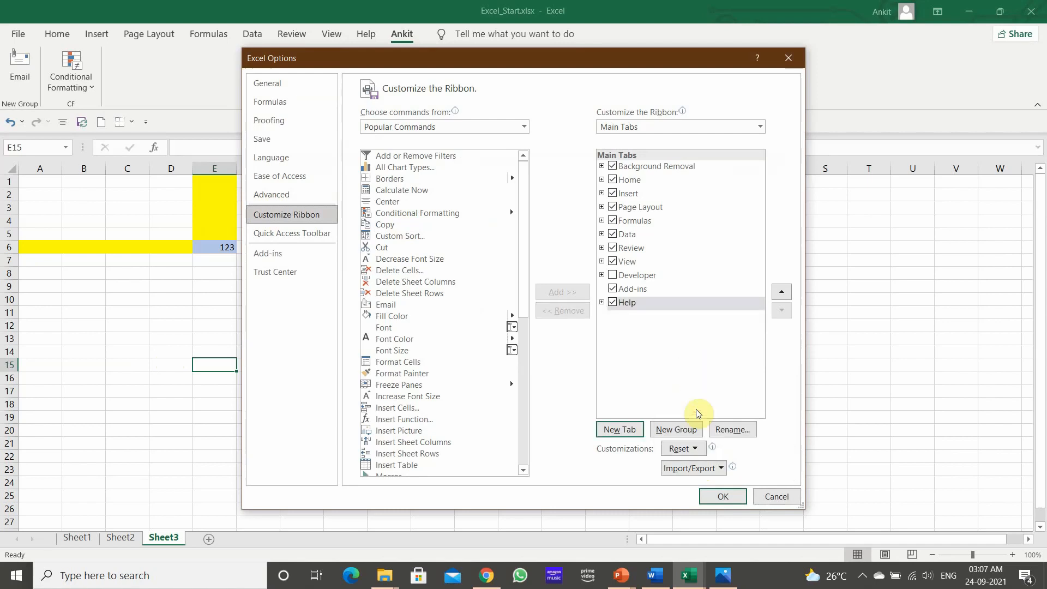
pyautogui.click(723, 495)
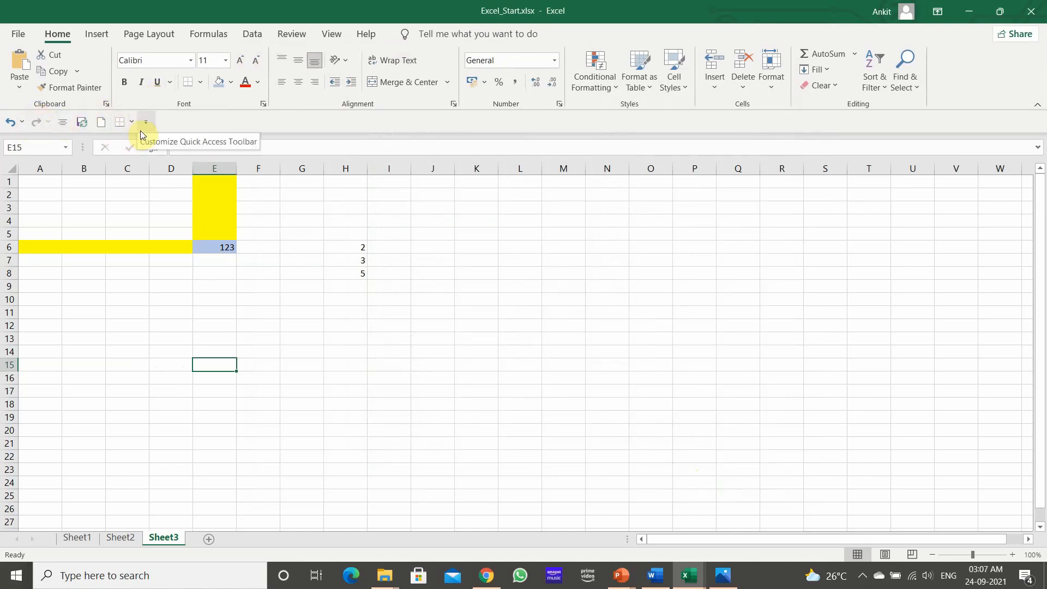
# Step: Add the Delete Sheet Columns command to the Quick Access Toolbar for all documents
pyautogui.click(22, 38)
pyautogui.click(62, 536)
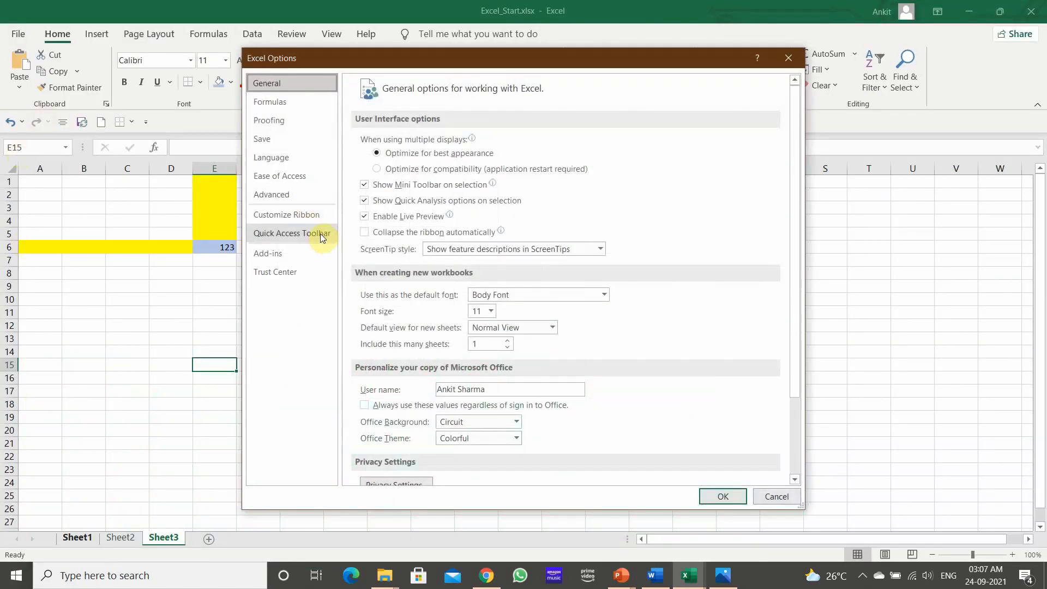
pyautogui.click(322, 236)
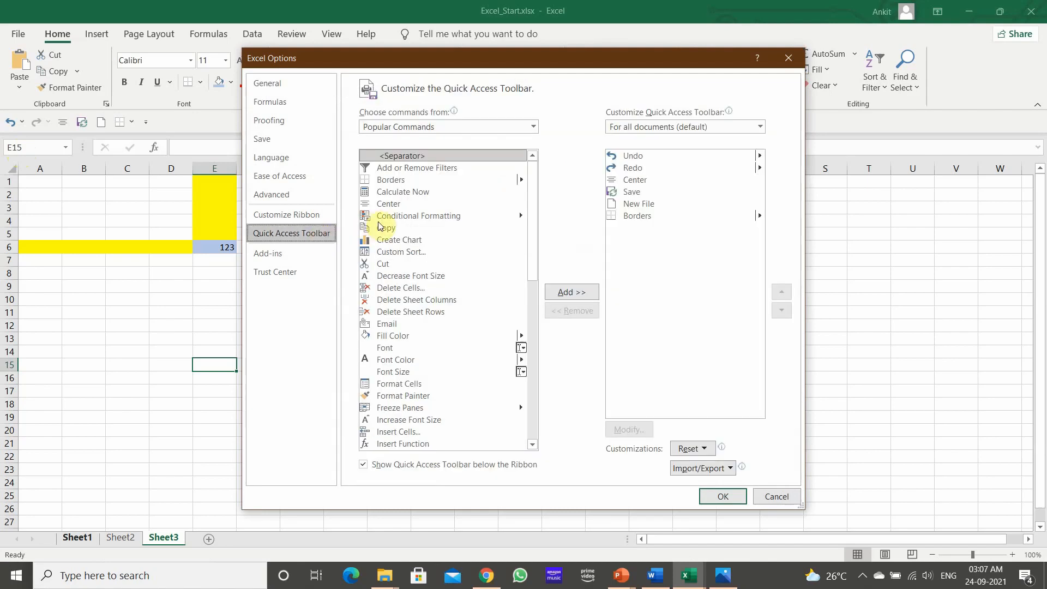
pyautogui.click(408, 300)
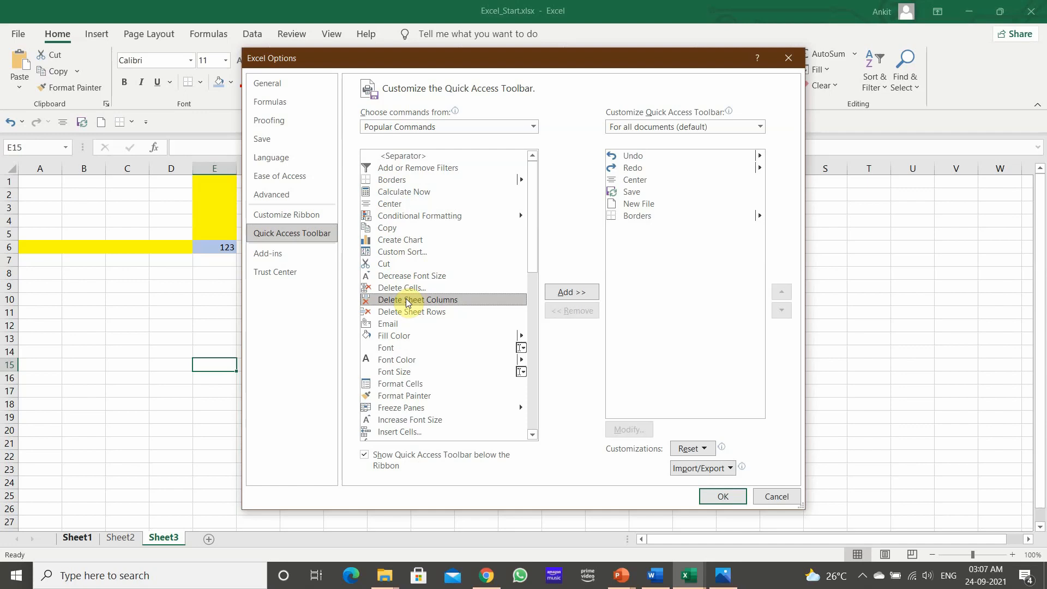
pyautogui.click(558, 297)
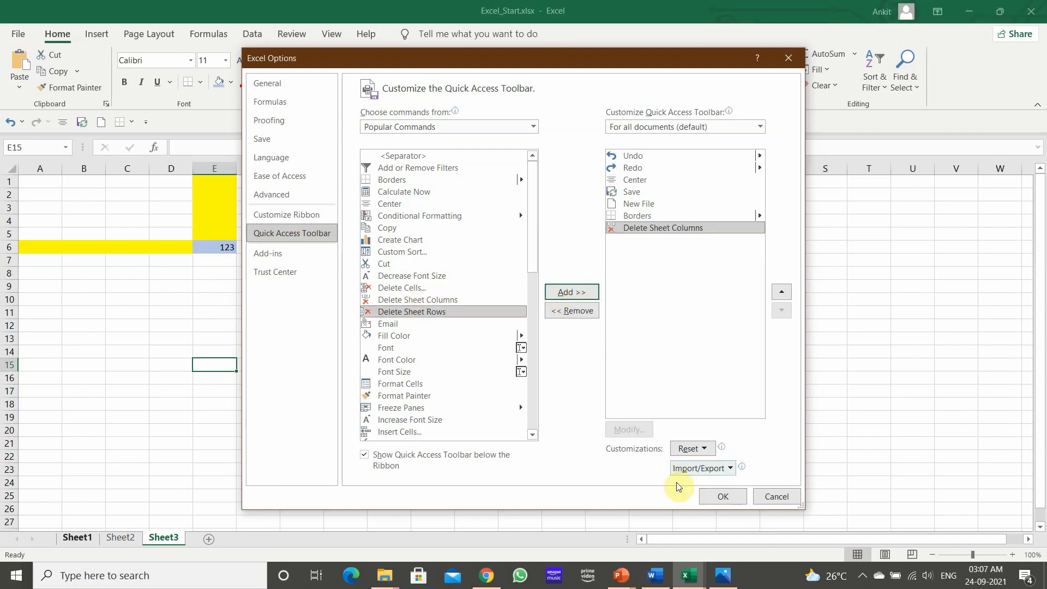
pyautogui.click(712, 499)
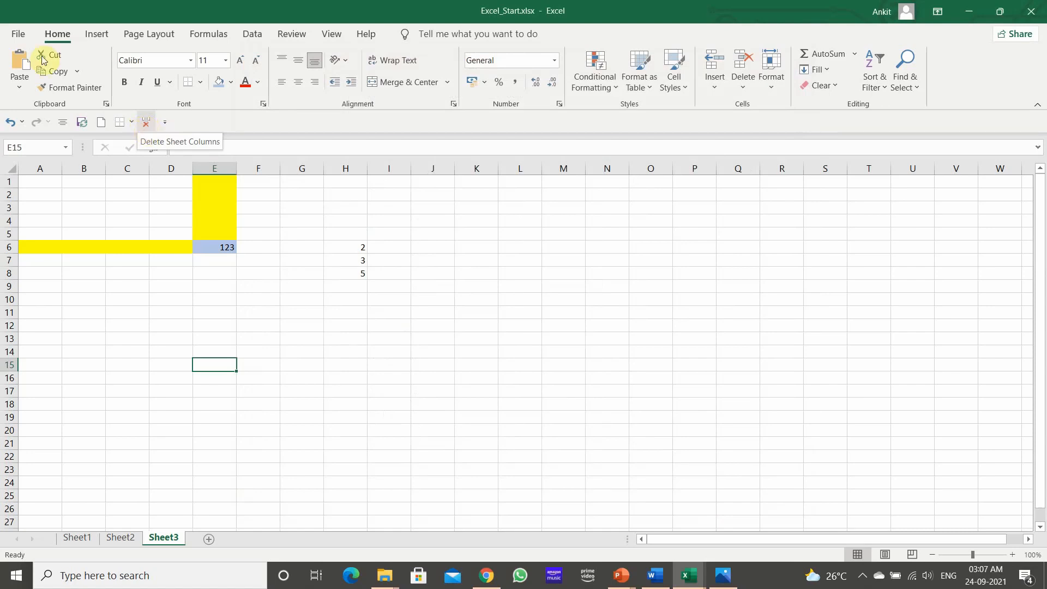
# Step: Remove the Delete Sheet Columns command from the Quick Access Toolbar and select cell K15
pyautogui.click(18, 35)
pyautogui.click(46, 537)
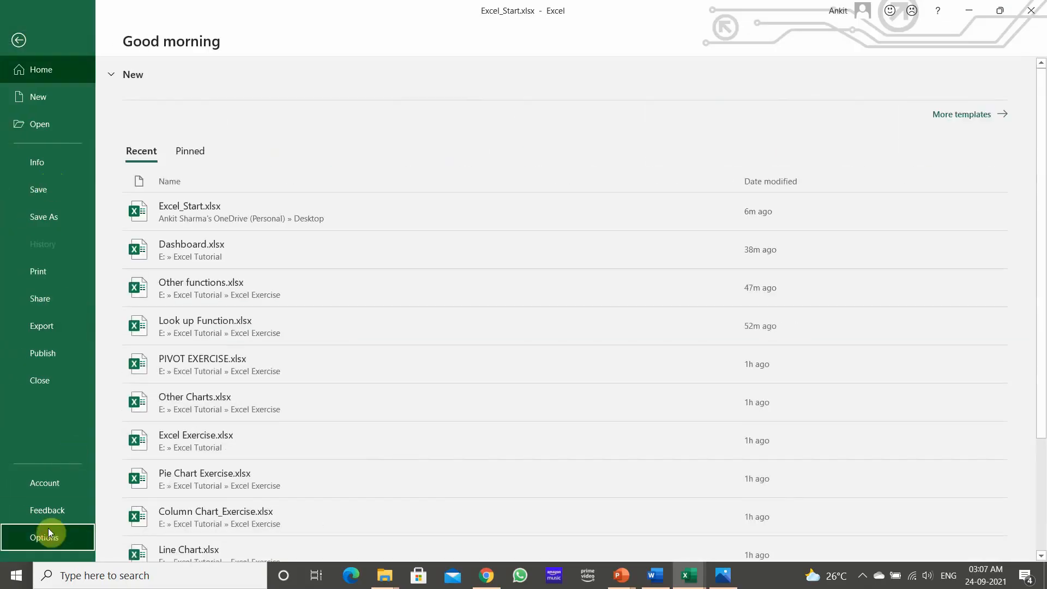
pyautogui.click(301, 234)
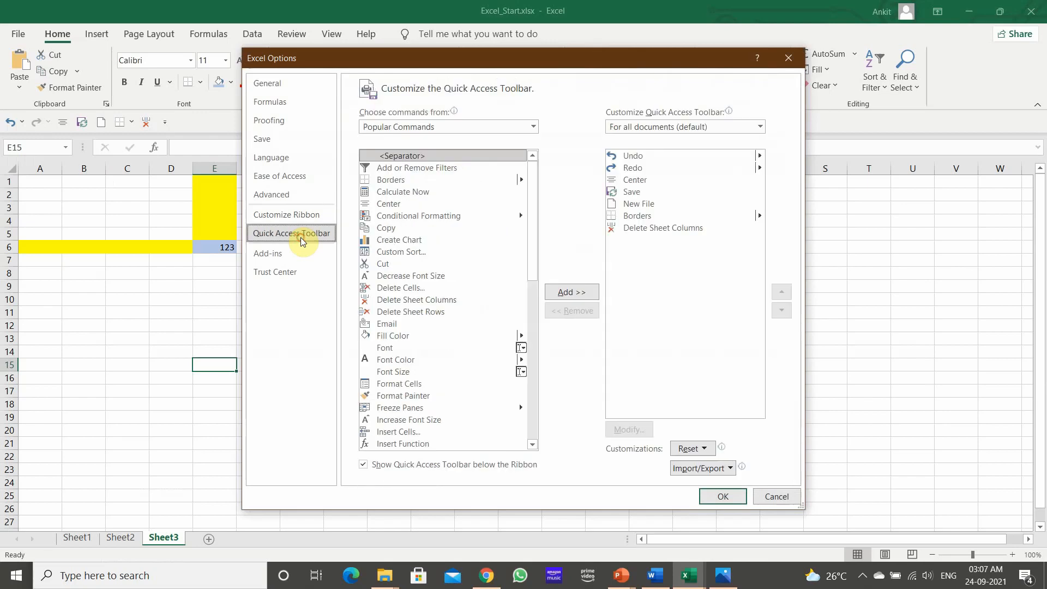
pyautogui.click(659, 230)
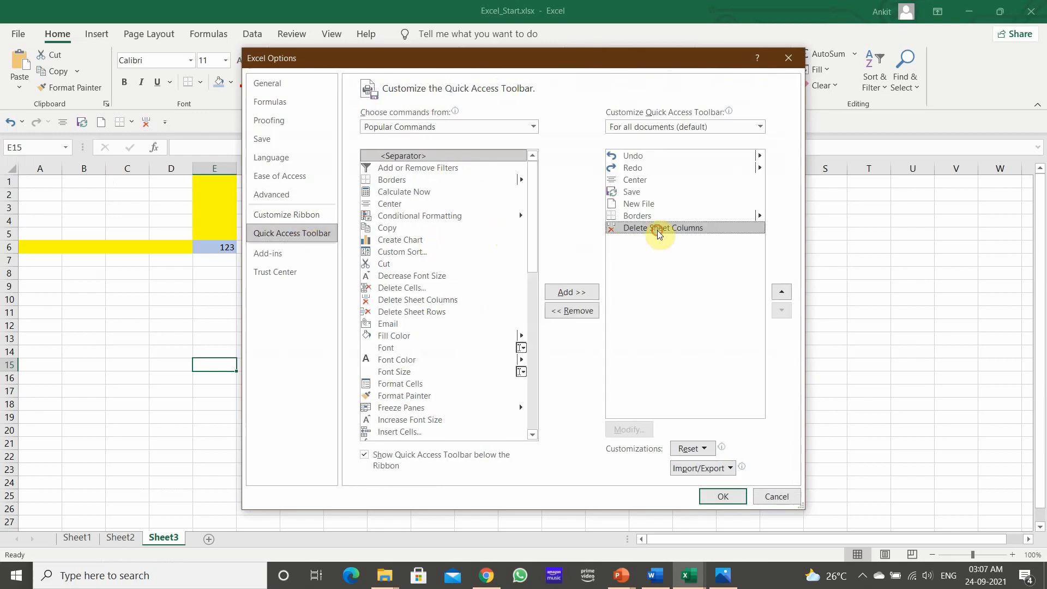
pyautogui.click(581, 311)
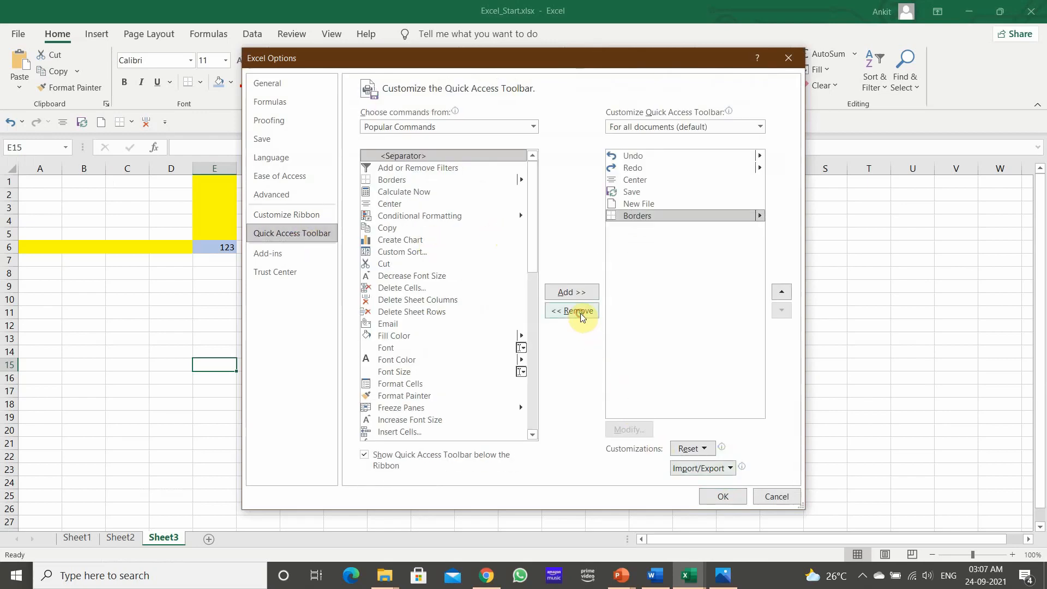
pyautogui.click(719, 496)
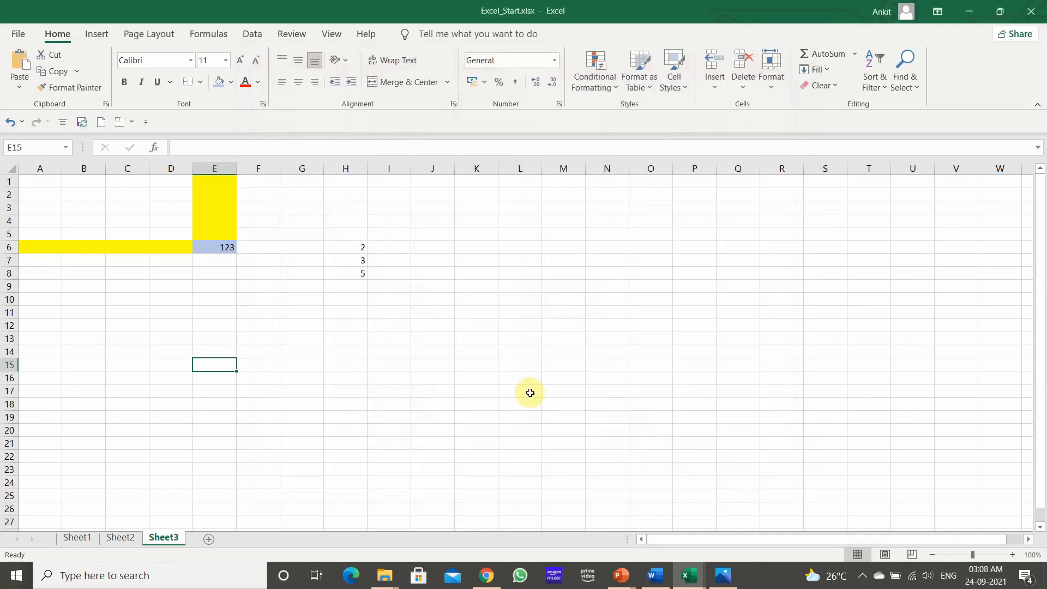
pyautogui.click(474, 367)
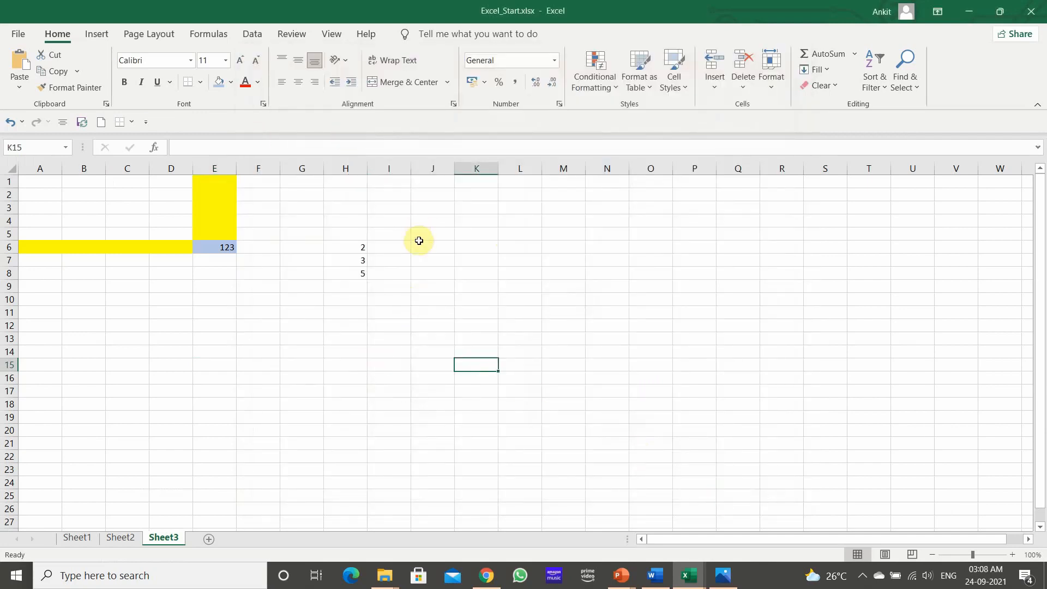